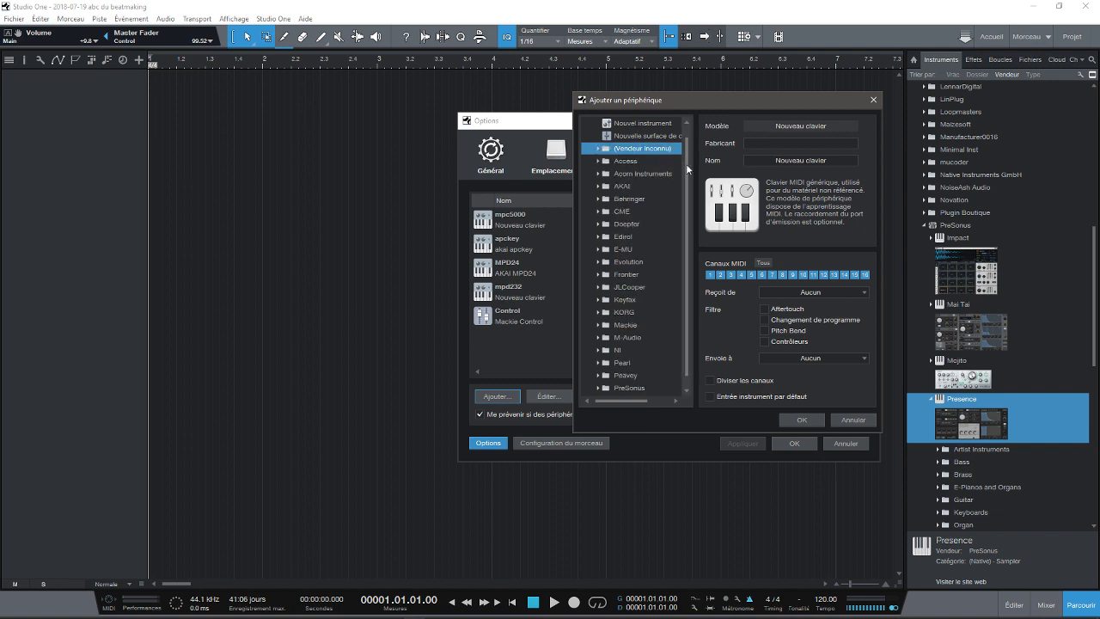
Add a generic new keyboard (Nouveau clavier) to the external devices
left_click_drag(686, 164, 685, 138)
left_click(638, 123)
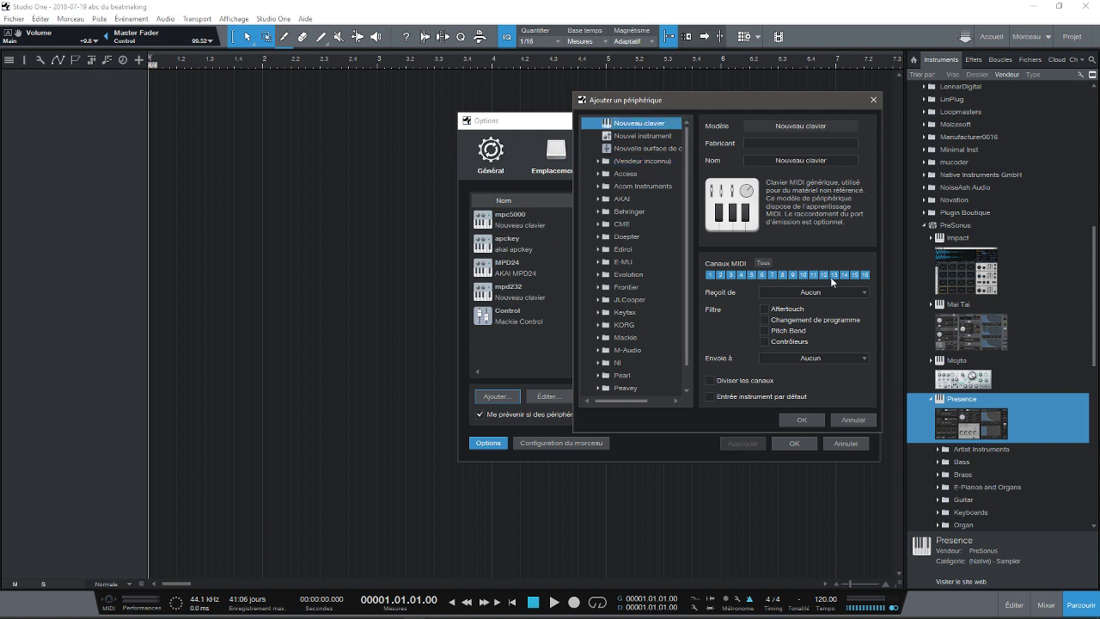
left_click(800, 419)
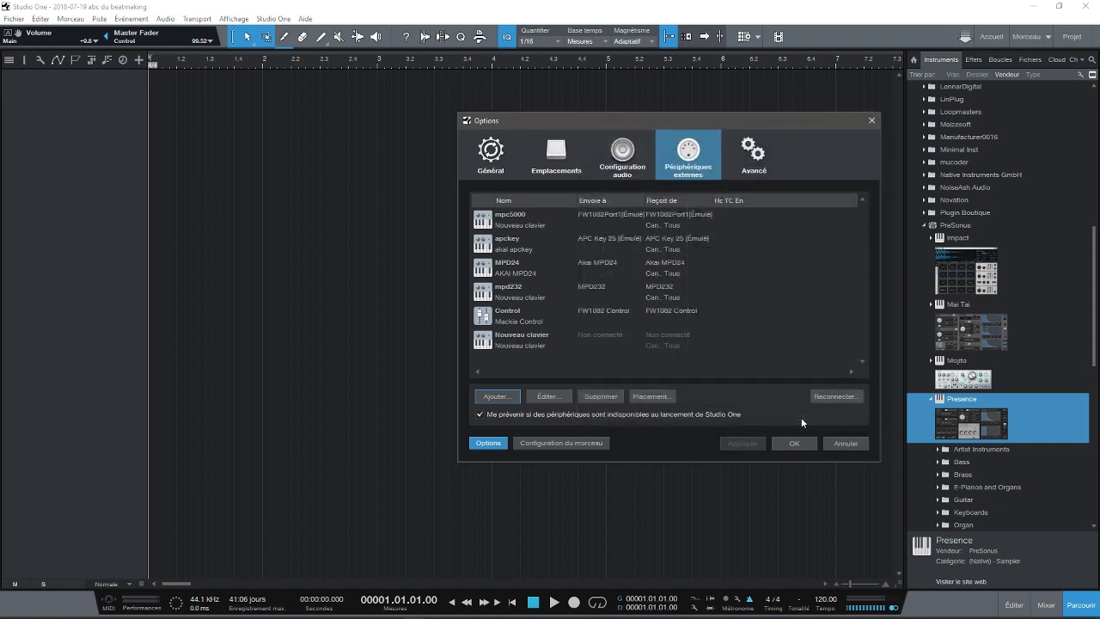
Edit the newly added keyboard device and name it emu
left_click(549, 397)
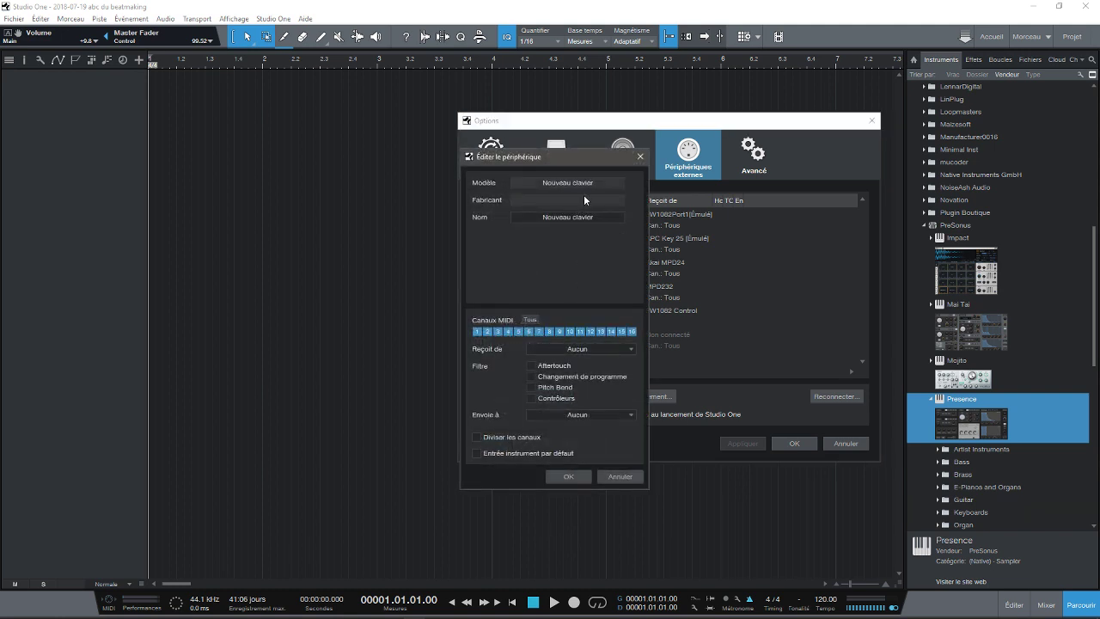
left_click_drag(567, 156, 870, 116)
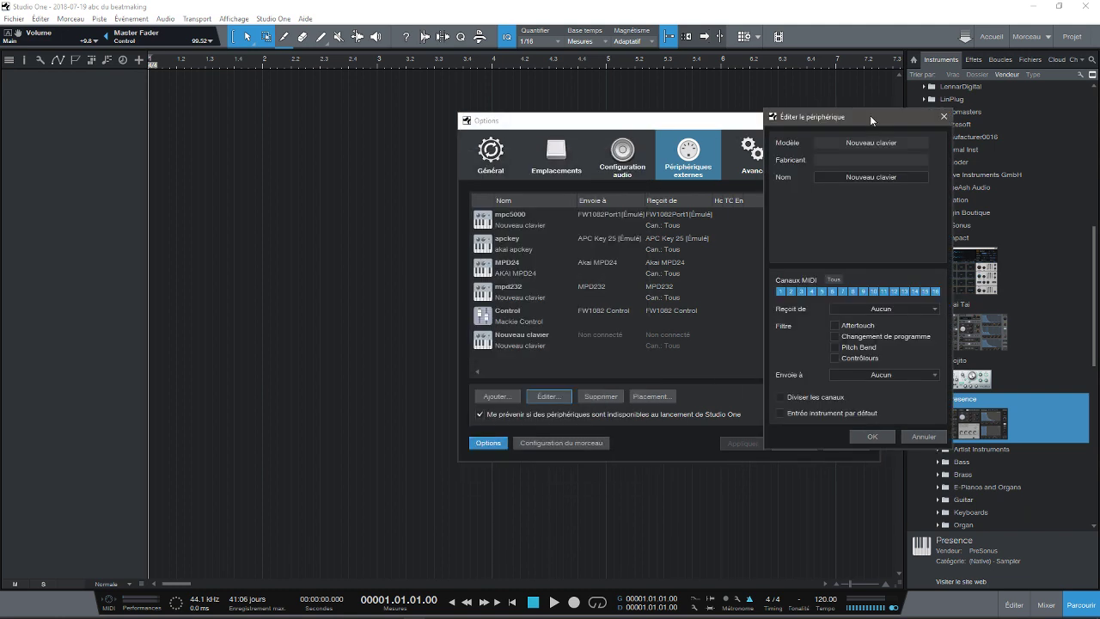
left_click(874, 177)
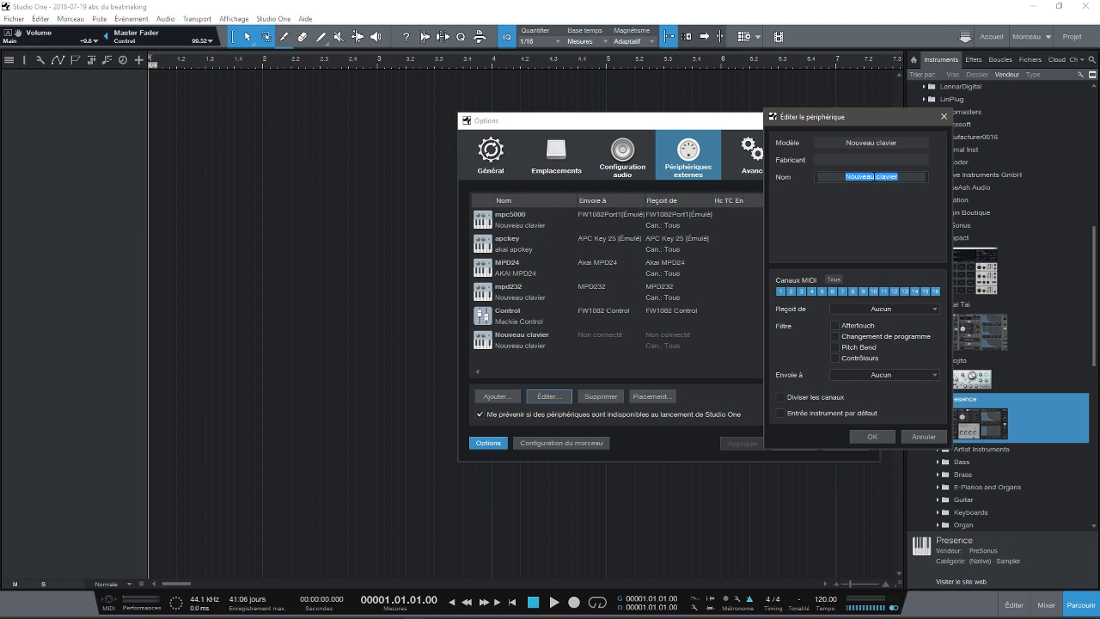
type("emu")
key("Return")
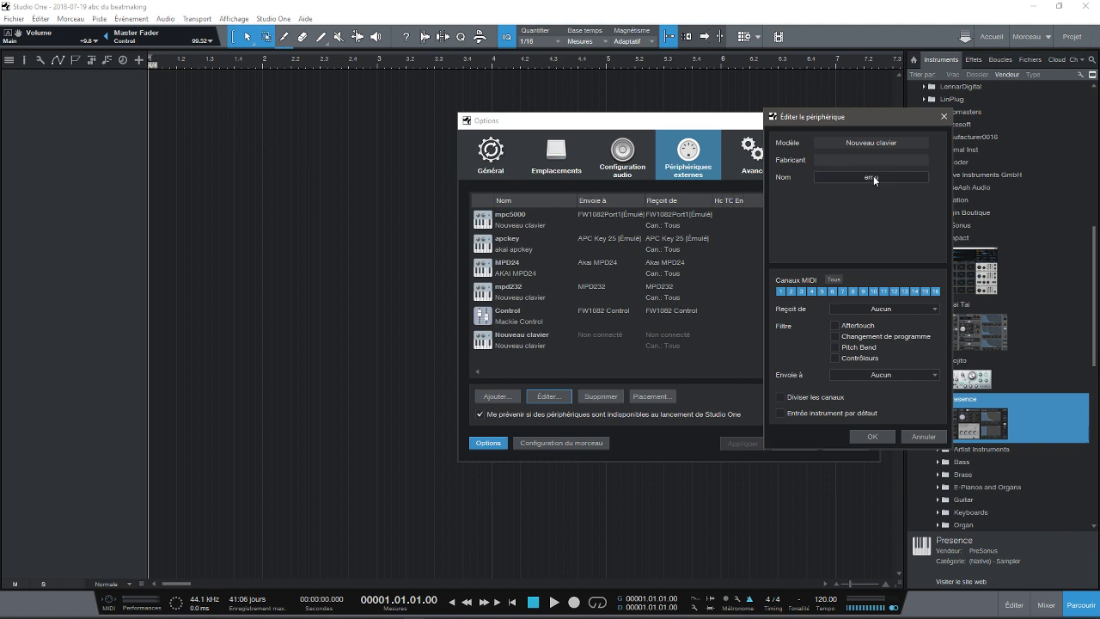
Set both the receive and send ports of the emu device to E-MU Xboard61 and apply the options
left_click(915, 313)
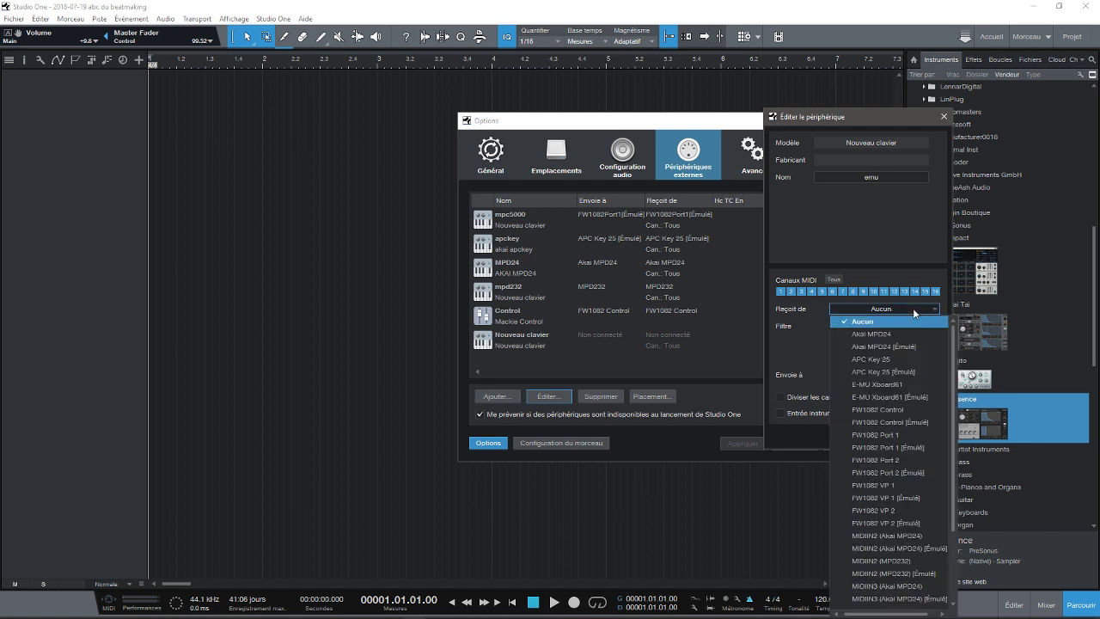
left_click(885, 387)
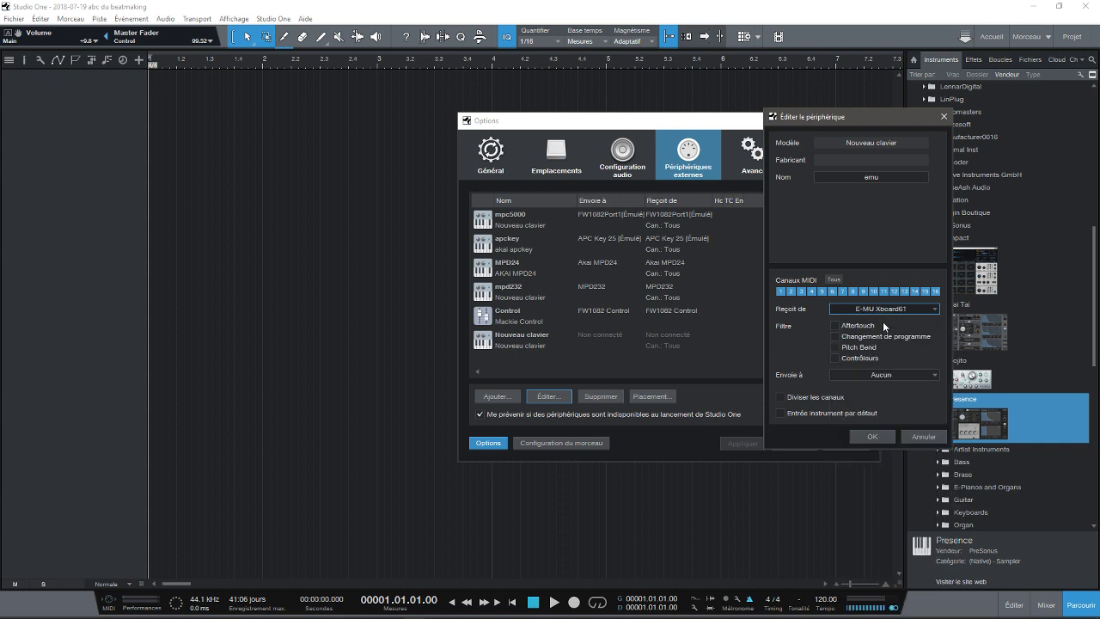
left_click(885, 375)
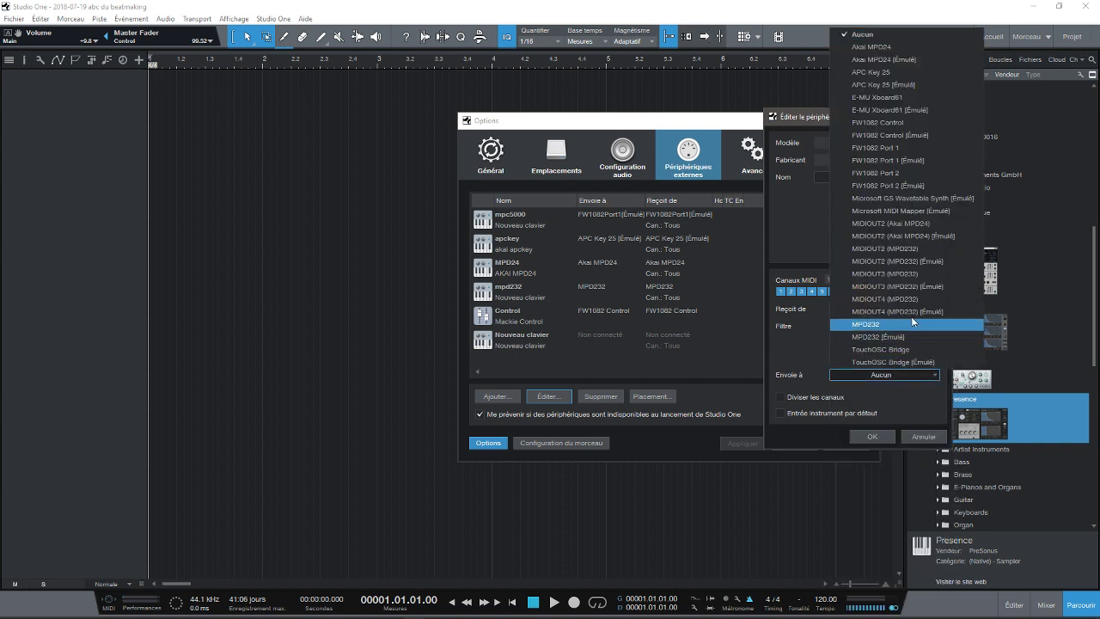
left_click(900, 101)
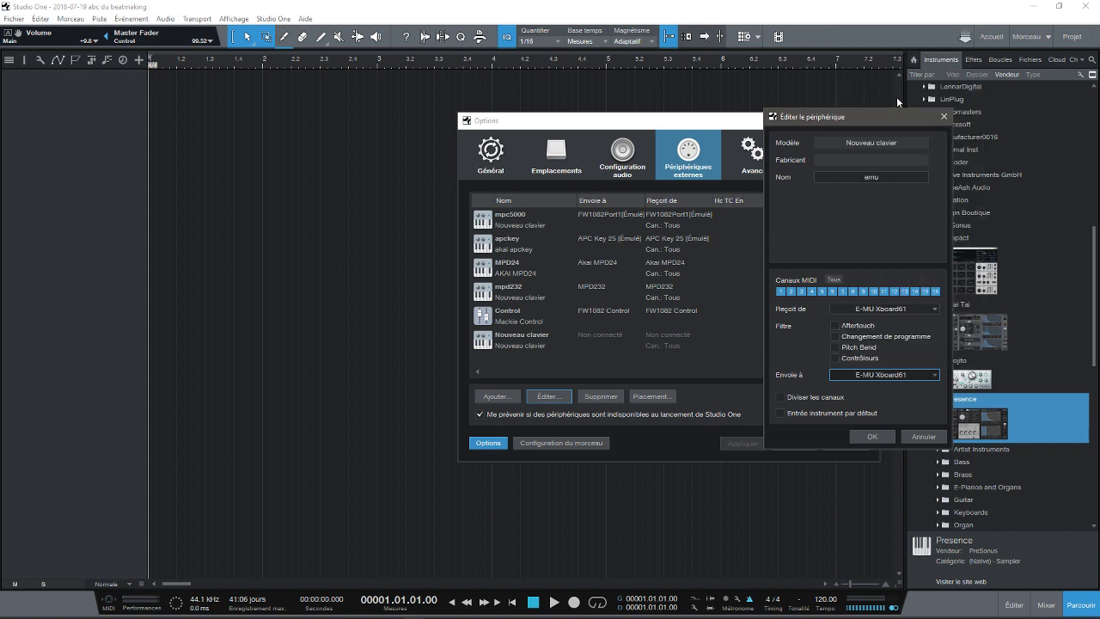
left_click(880, 437)
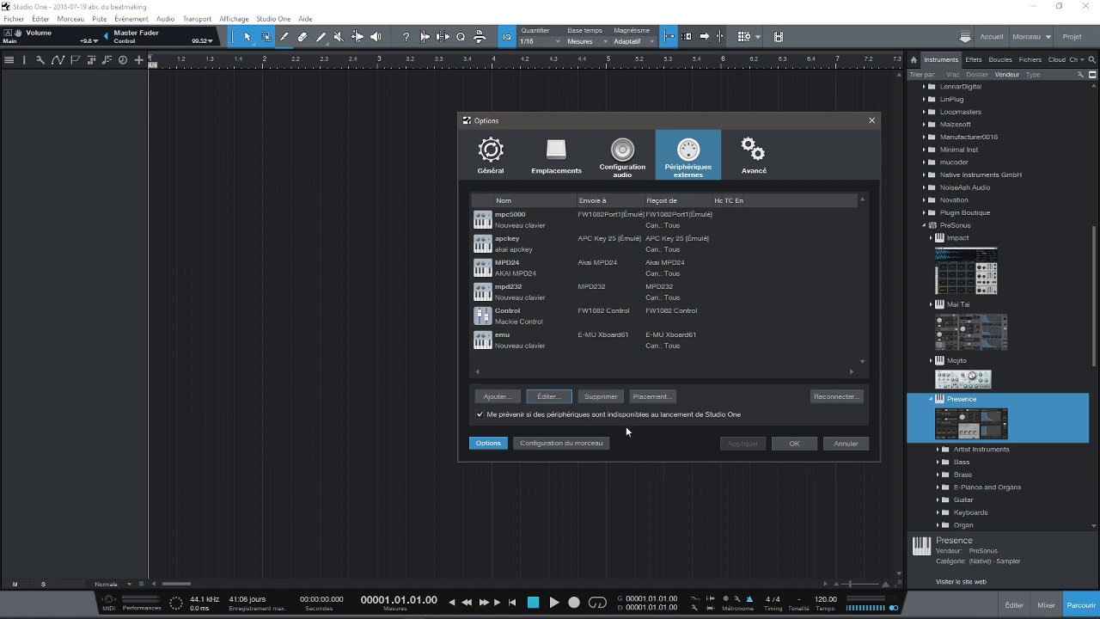
left_click(796, 443)
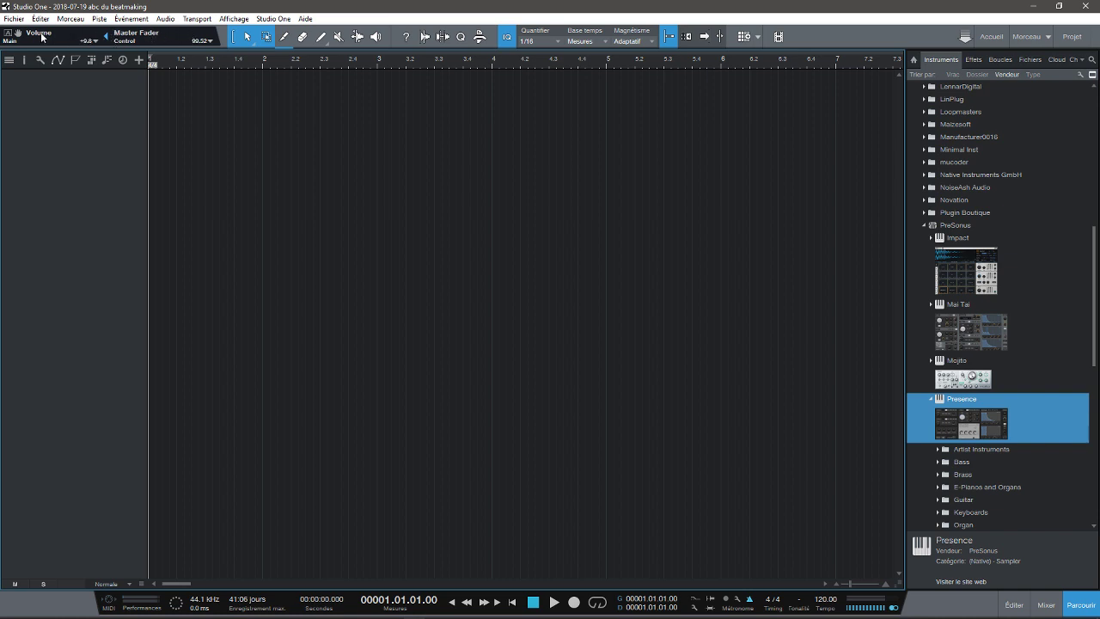
Open the emu device's controller map and register its sixteen hardware controls with MIDI Learn (Apprentissage MIDI)
left_click(211, 42)
left_click(211, 43)
left_click(211, 42)
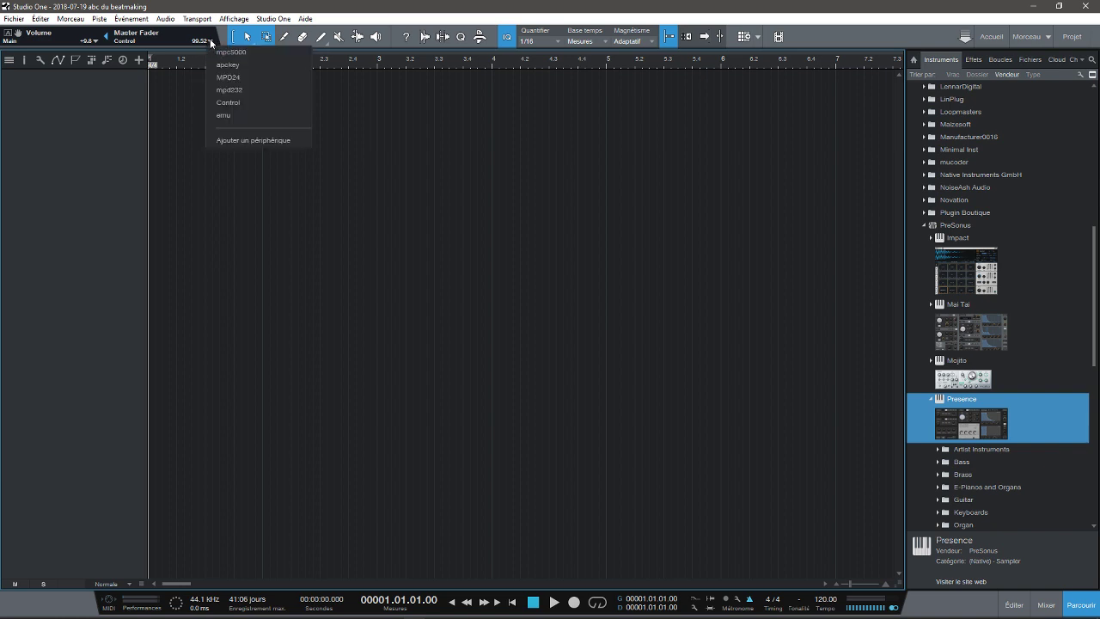
left_click(228, 122)
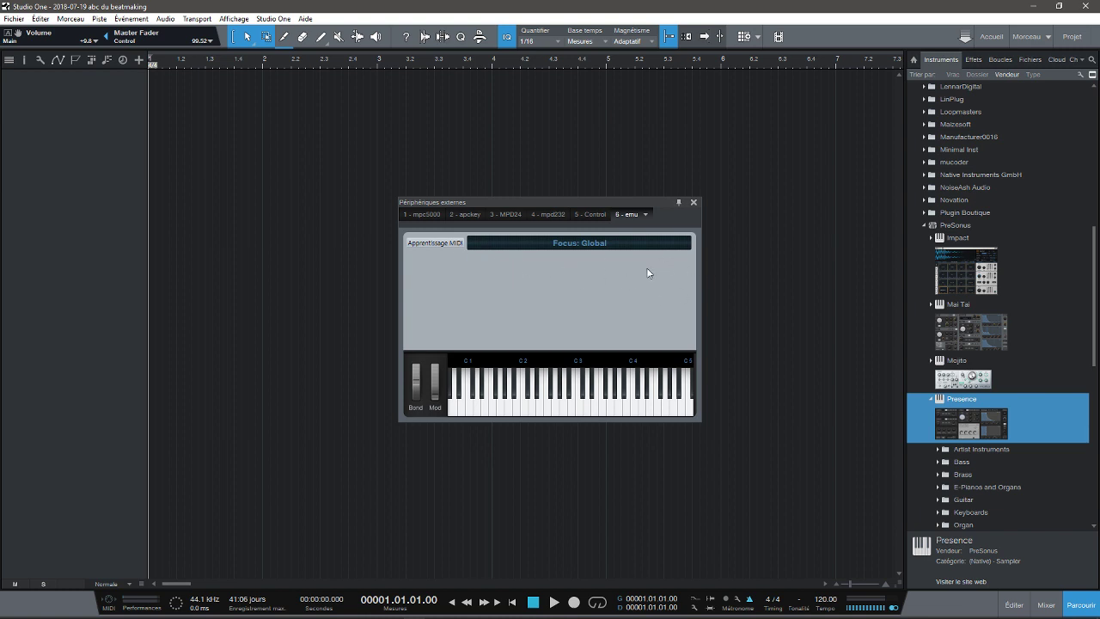
left_click(438, 244)
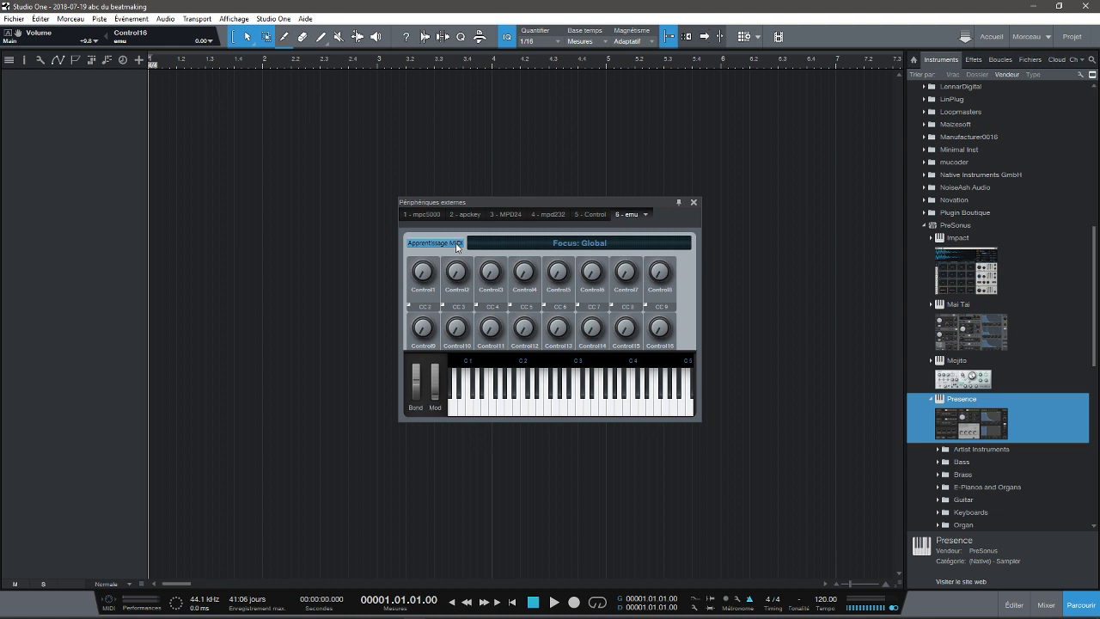
left_click(456, 244)
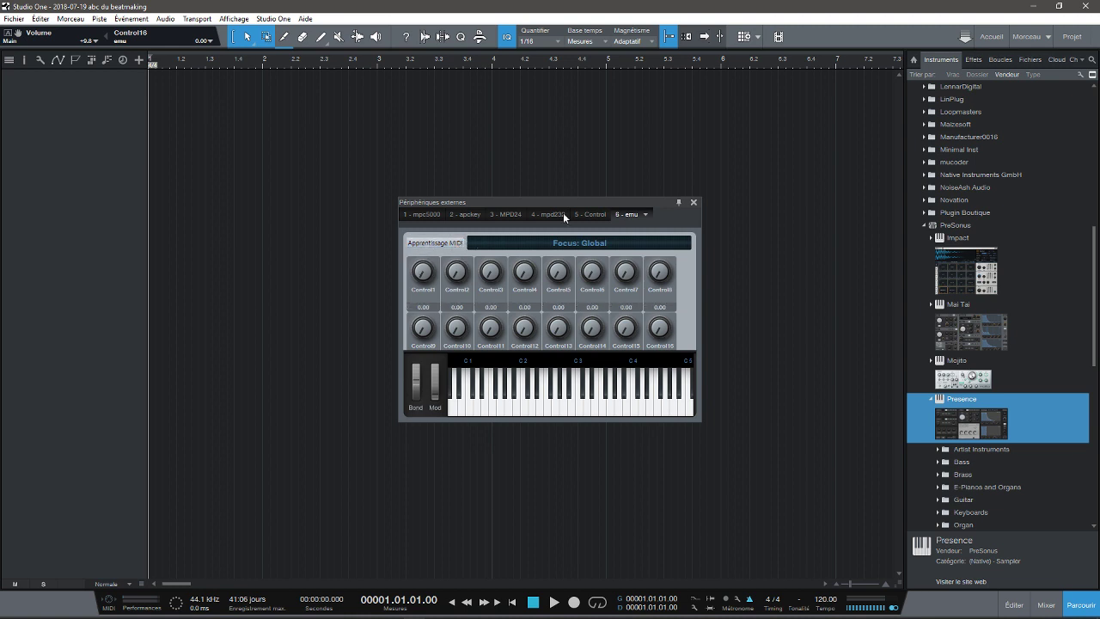
left_click(693, 203)
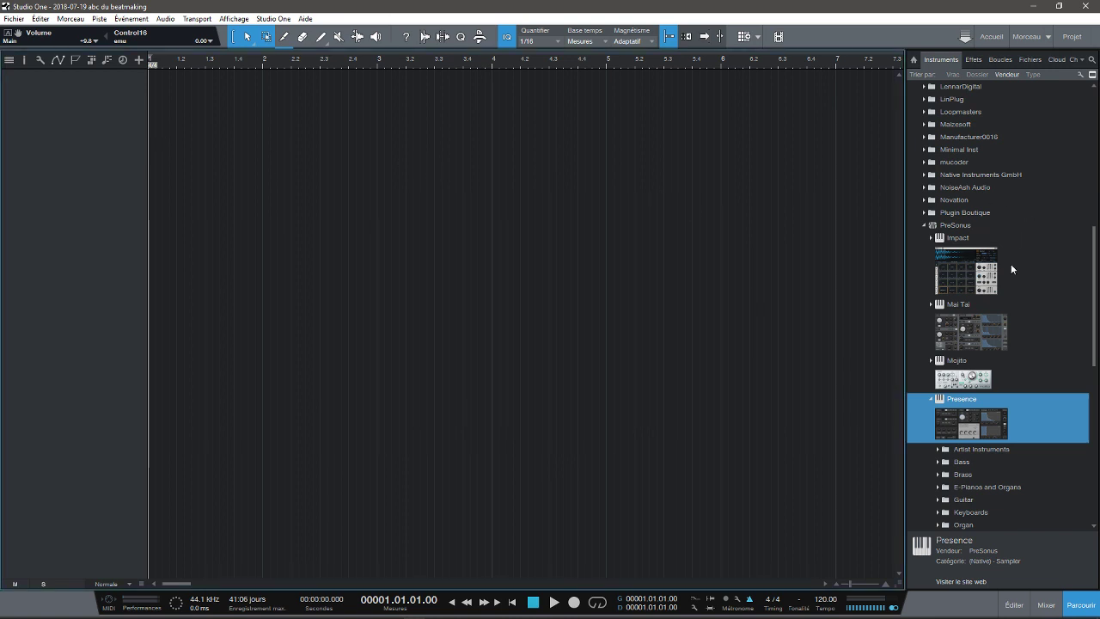
Add the PreSonus Impact drum sampler to the empty arrangement as a new instrument track
left_click_drag(1096, 272, 1098, 279)
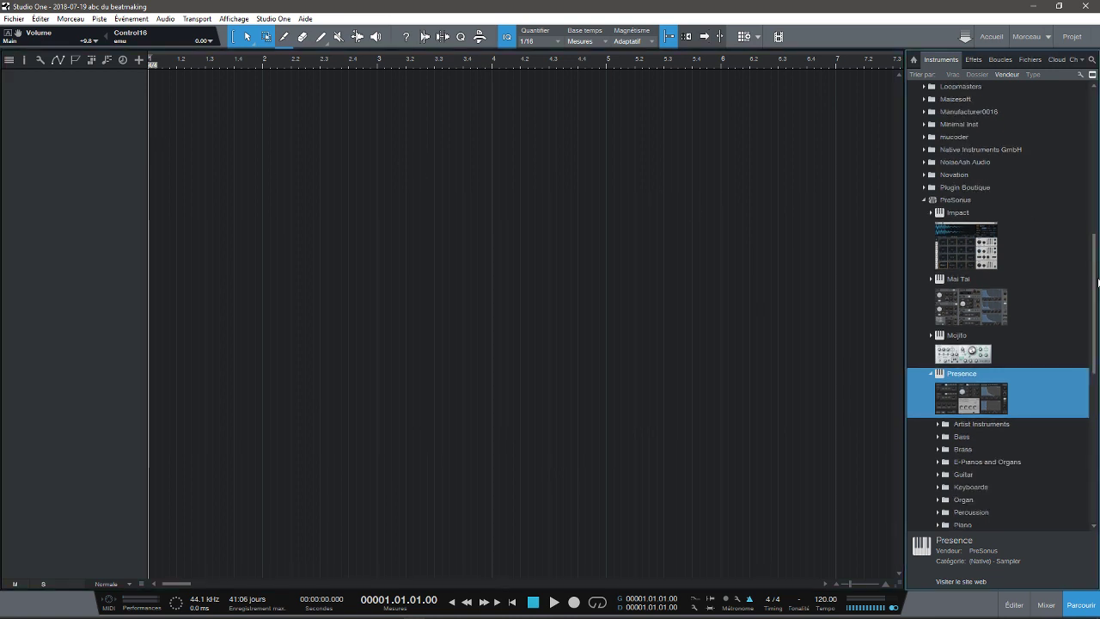
left_click_drag(967, 238, 518, 247)
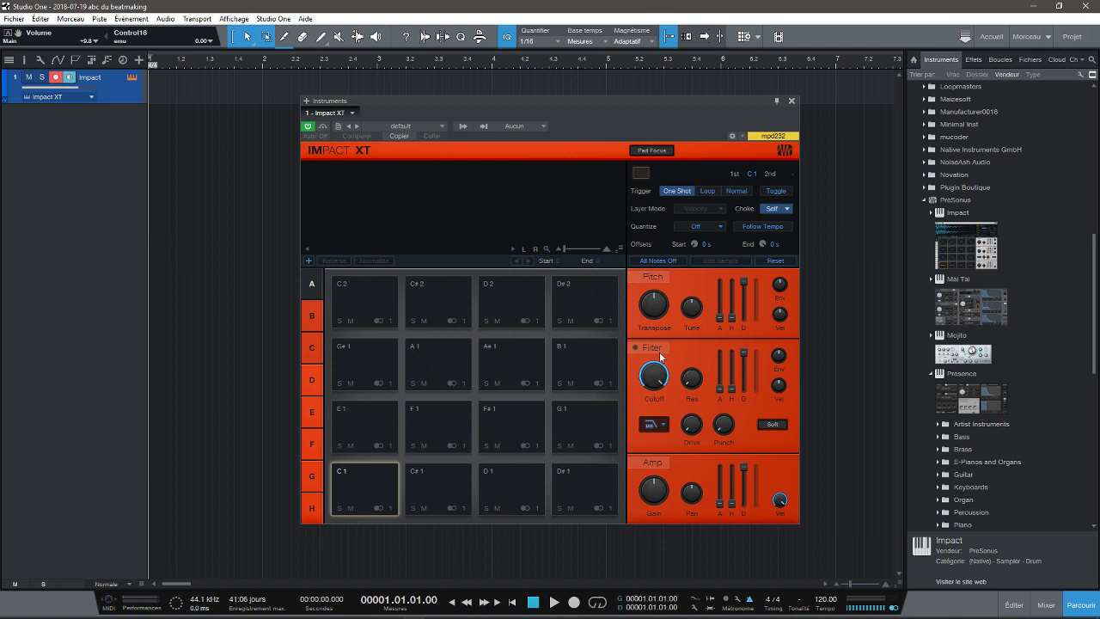
Link Impact XT's Transpose, filter Cutoff and amp Pan knobs to the emu keyboard's Control1, Control2 and Control3
left_click_drag(651, 303, 653, 306)
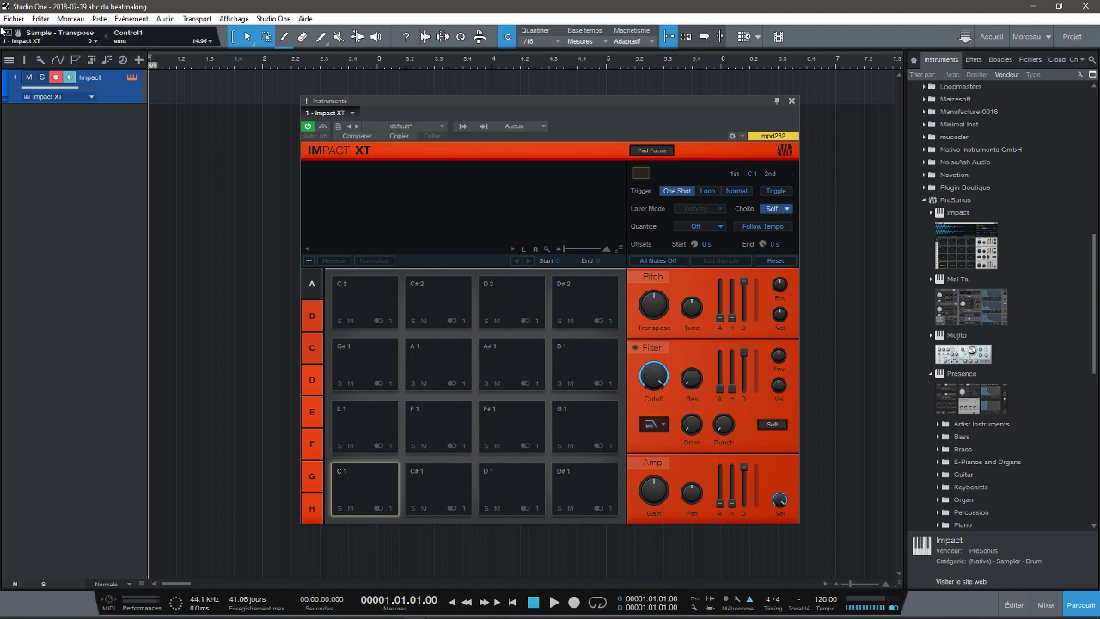
left_click(107, 37)
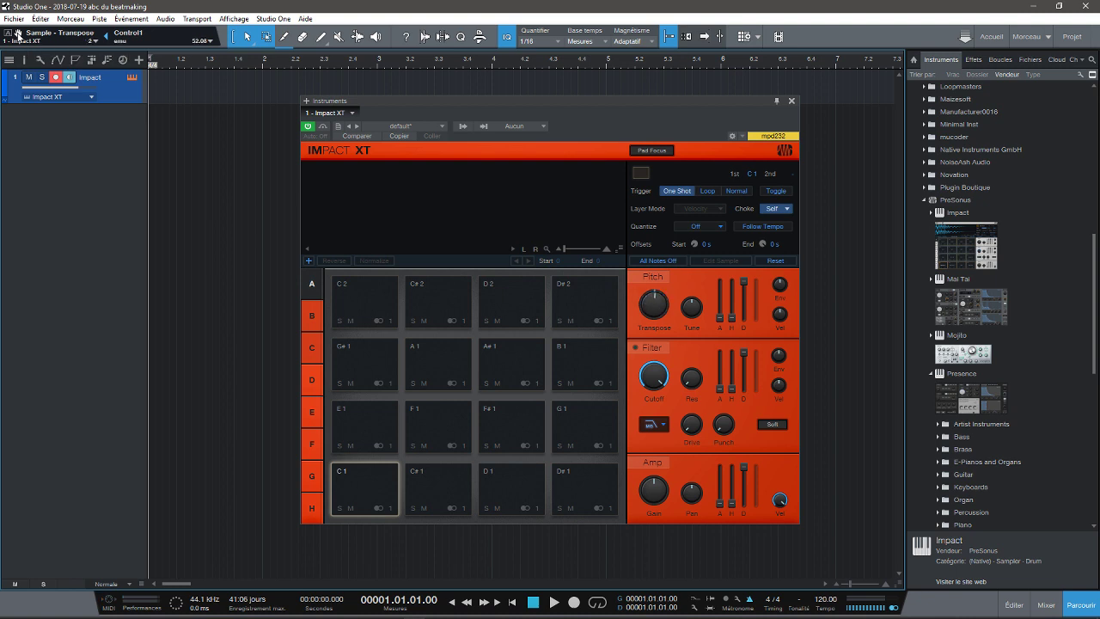
left_click(656, 380)
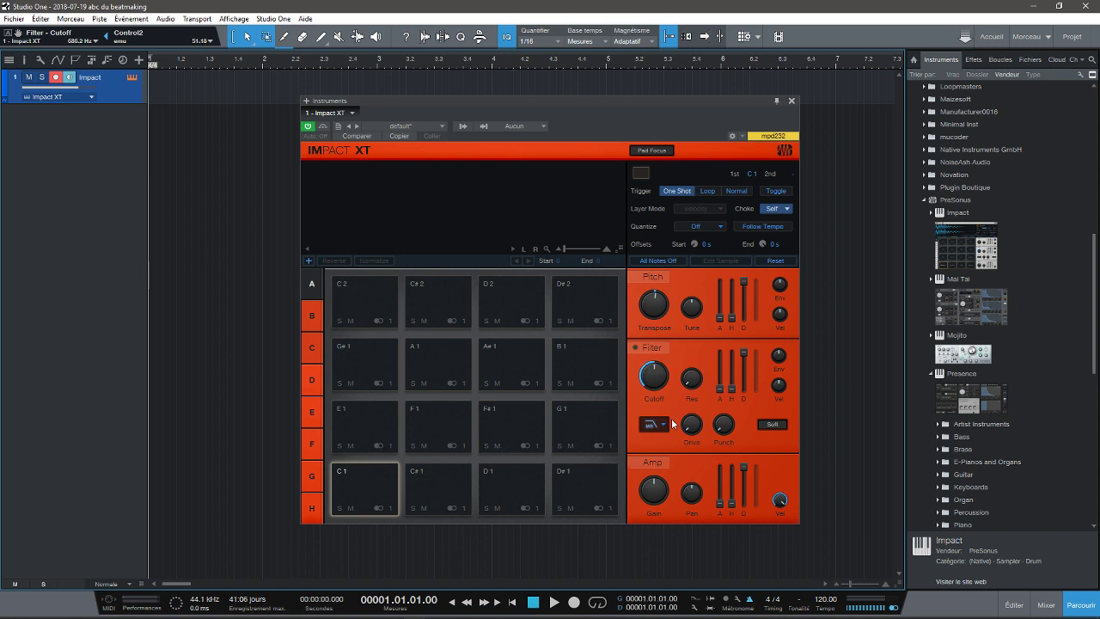
mouse_move(694, 494)
Check the configured external devices in the program options
left_click(261, 20)
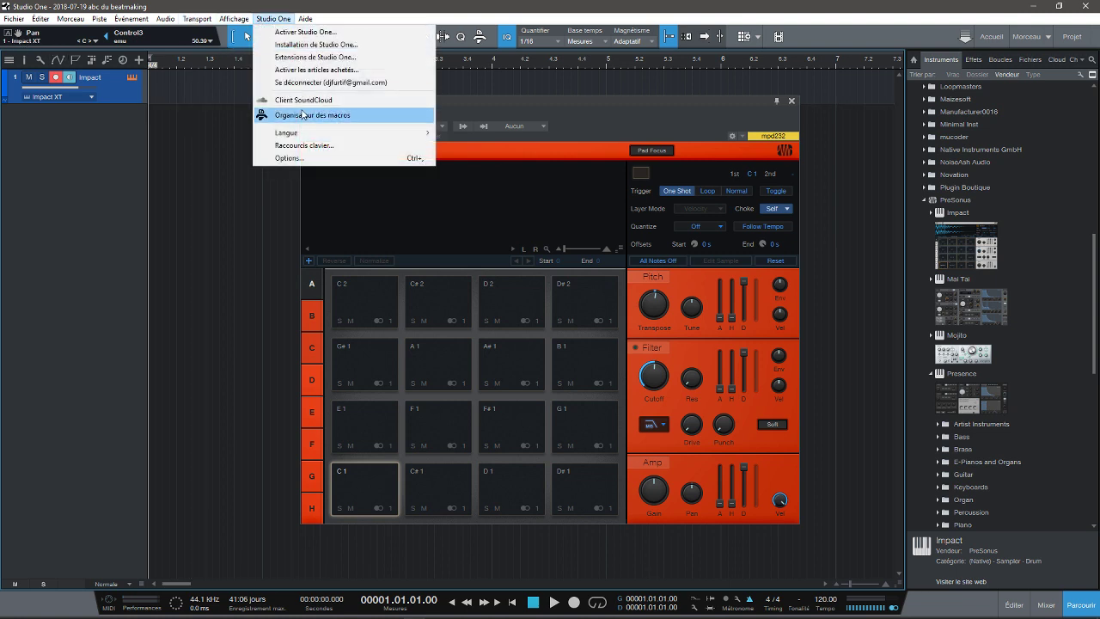
left_click(309, 159)
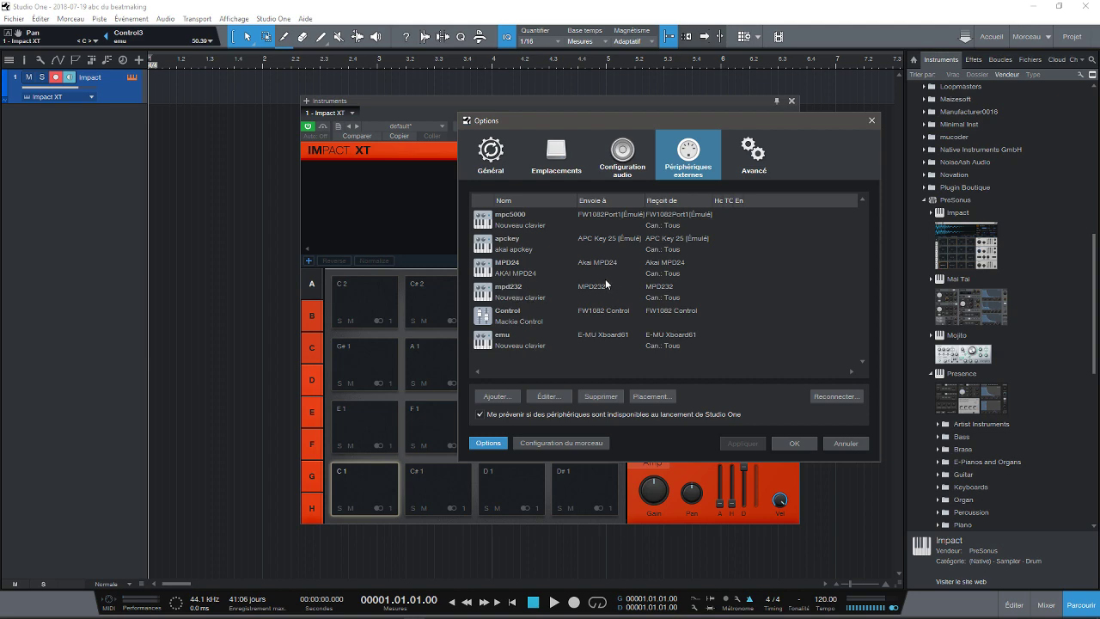
left_click(870, 123)
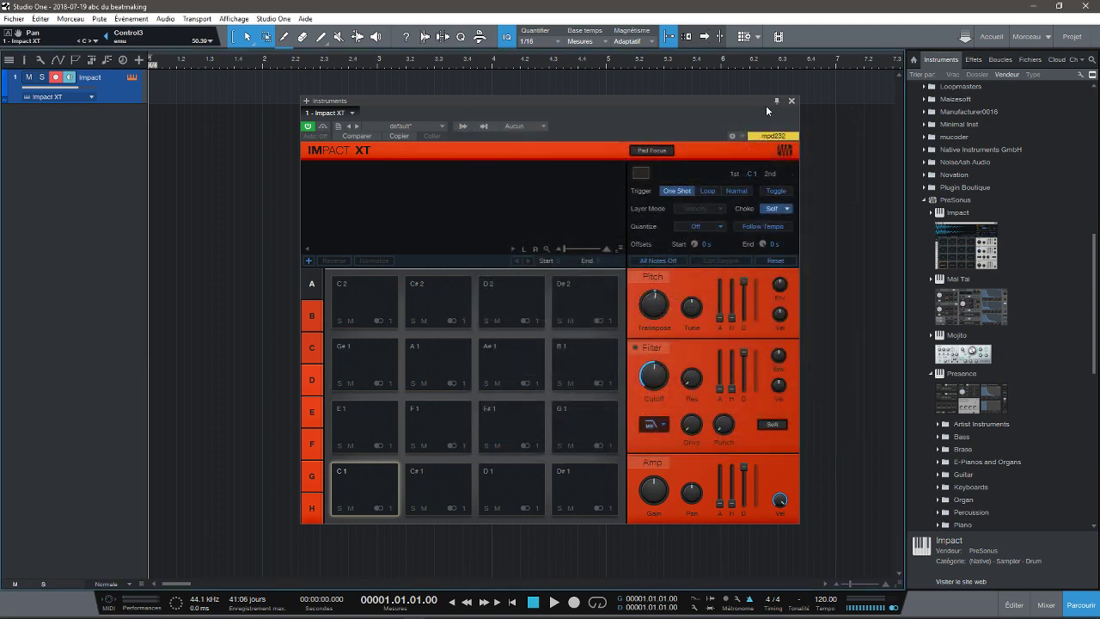
Close the Impact XT window and open the external devices options
left_click(792, 102)
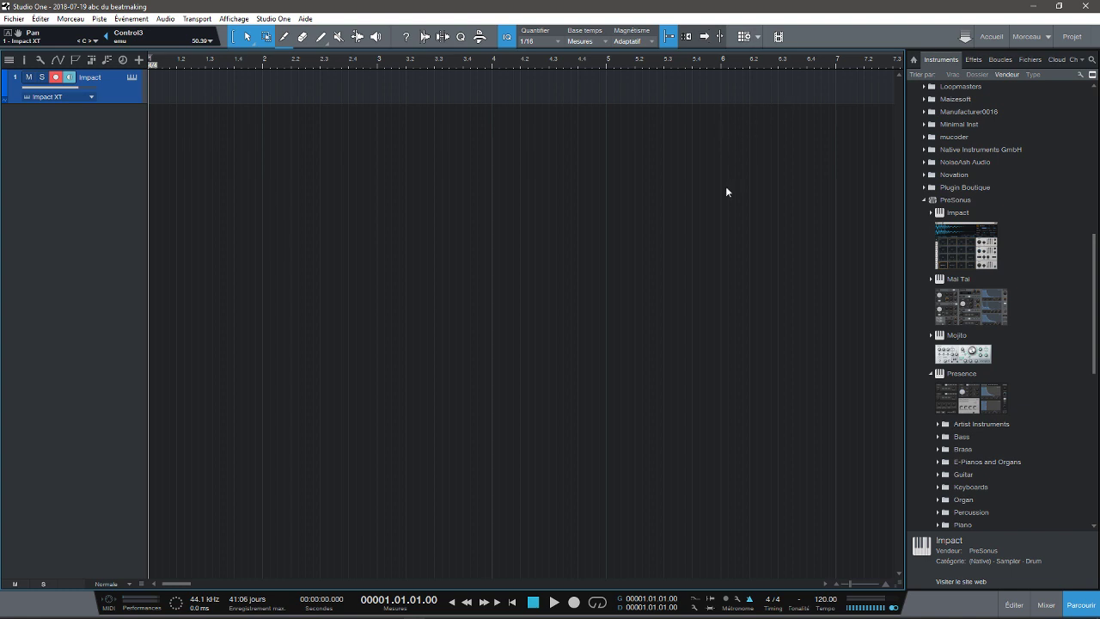
left_click(273, 19)
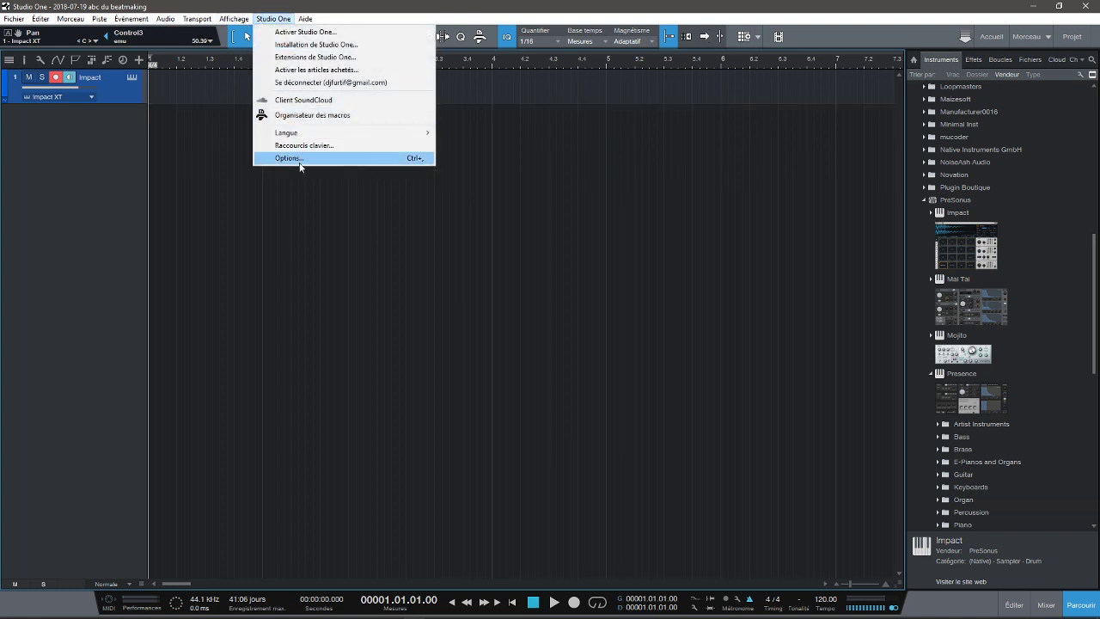
left_click(292, 159)
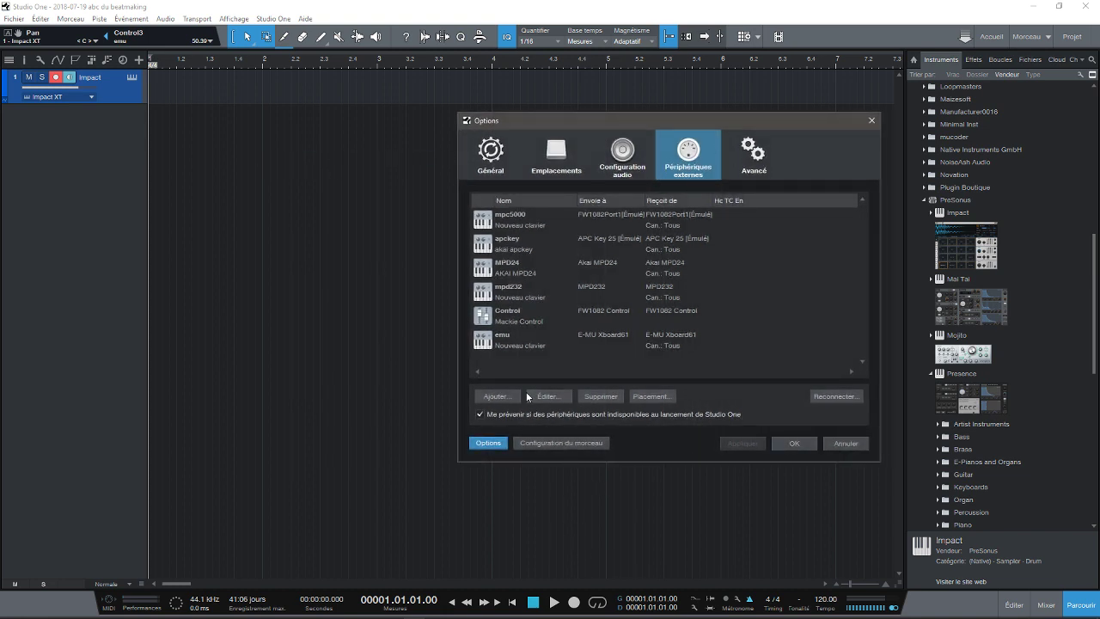
Look through the predefined AKAI models offered for a new external device, without adding any
left_click(497, 397)
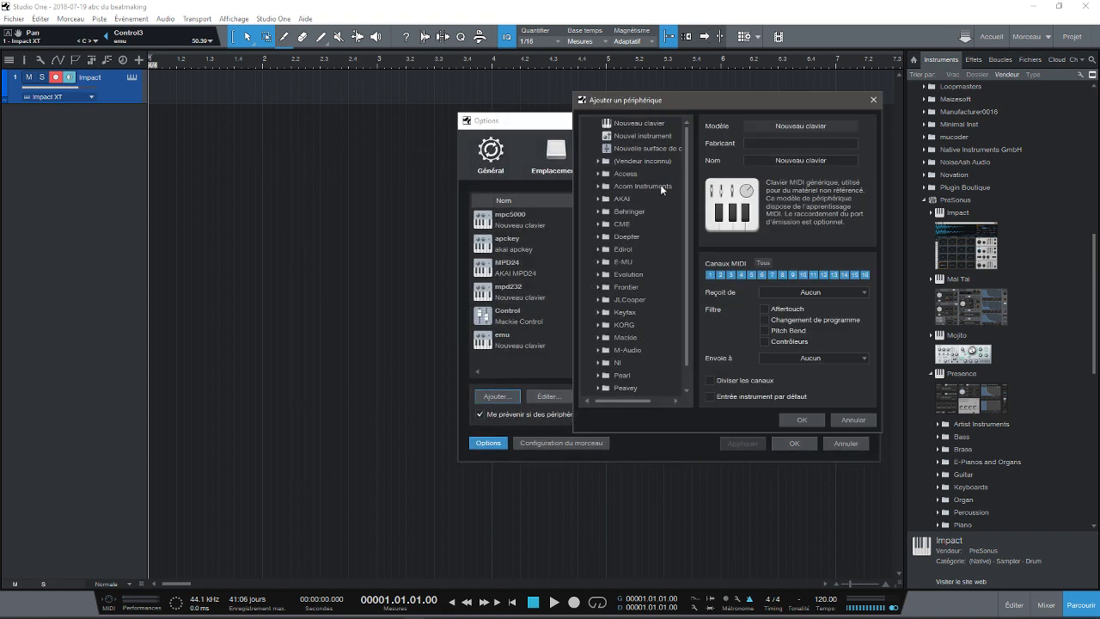
left_click(598, 200)
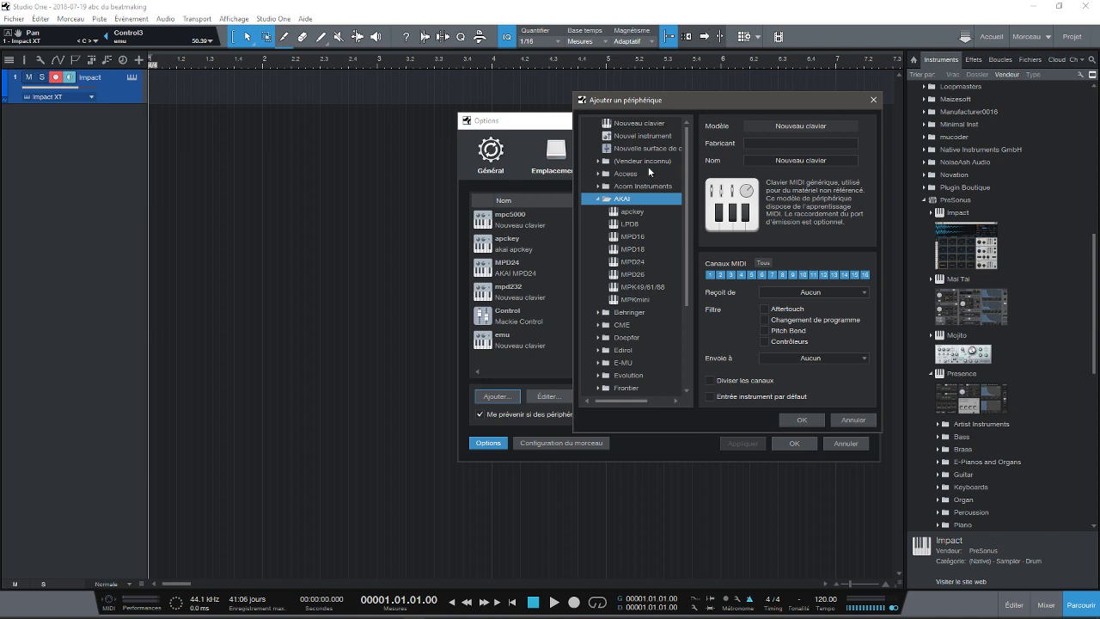
left_click(874, 101)
Remove the mpd232 keyboard from the external devices
left_click(520, 295)
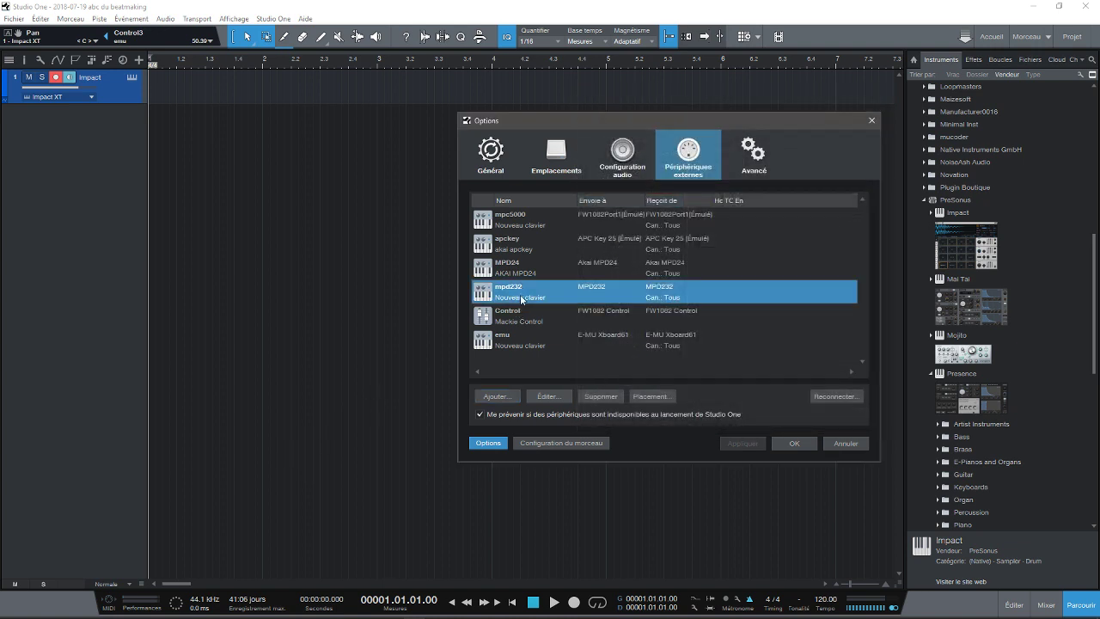
left_click(586, 397)
left_click(638, 315)
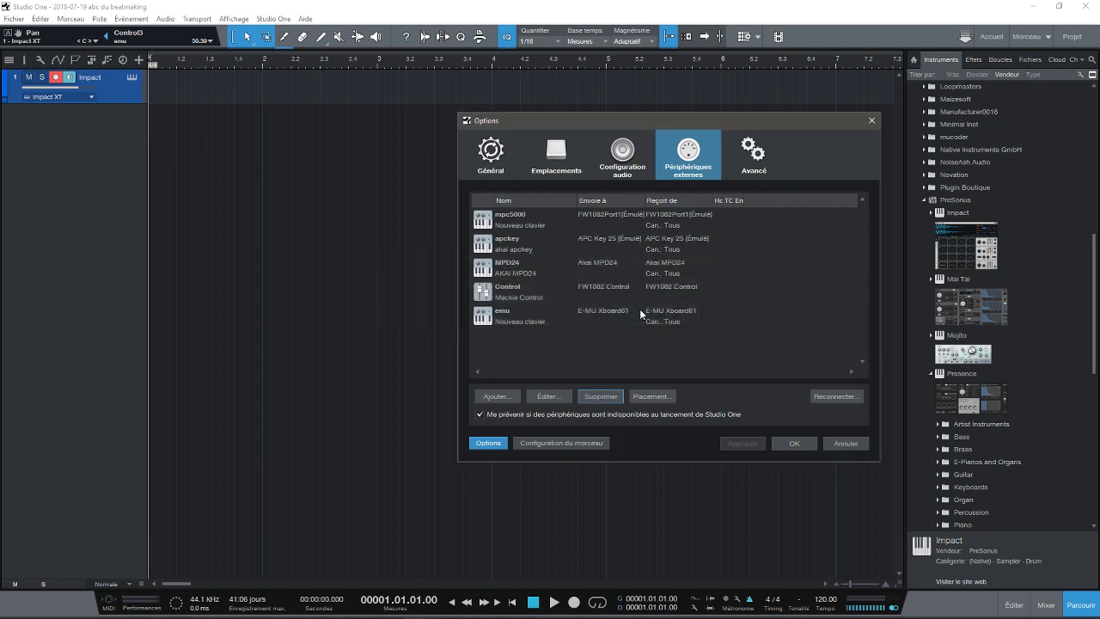
Add a generic new keyboard (Nouveau clavier) to replace the removed mpd232 device
left_click(497, 396)
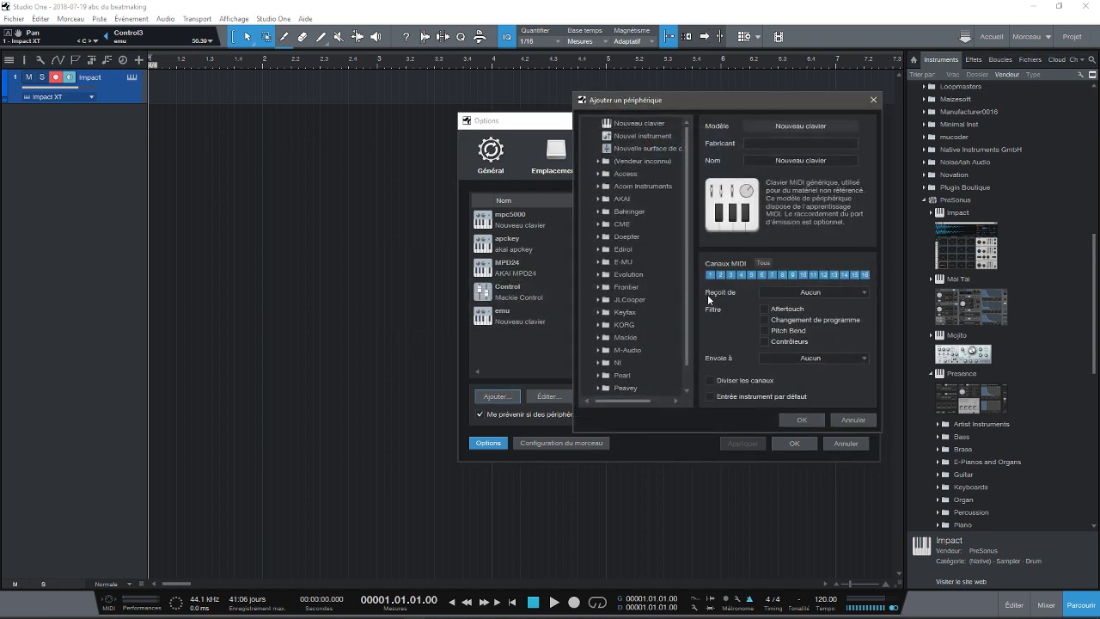
left_click(645, 122)
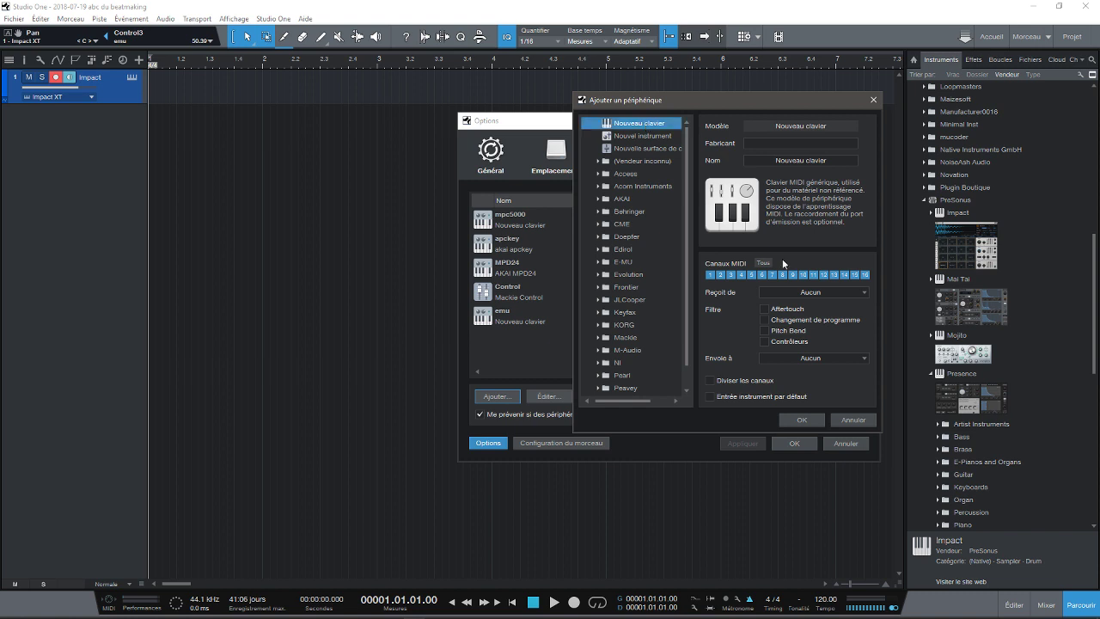
left_click(800, 421)
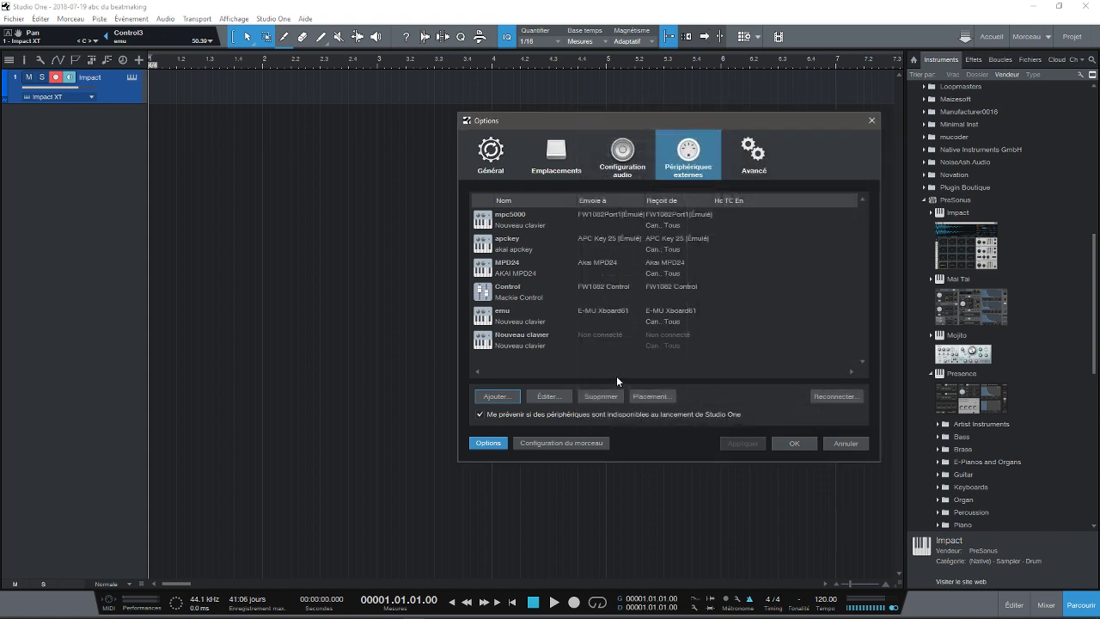
Rename the newly added Nouveau clavier device as mpd230 and accept the external devices options
double_click(531, 343)
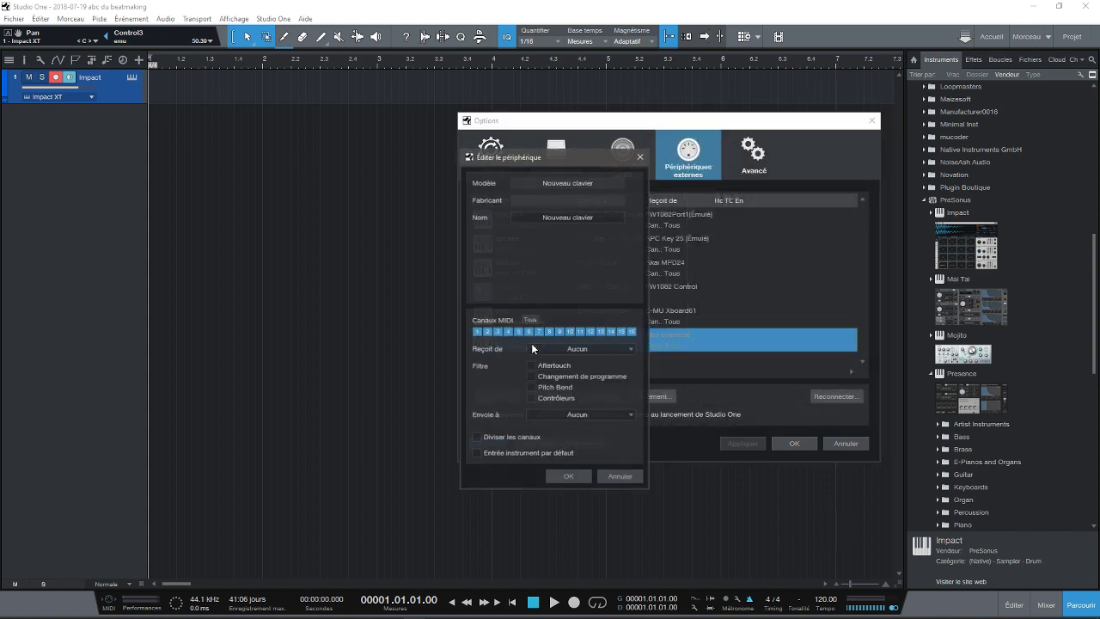
left_click(600, 216)
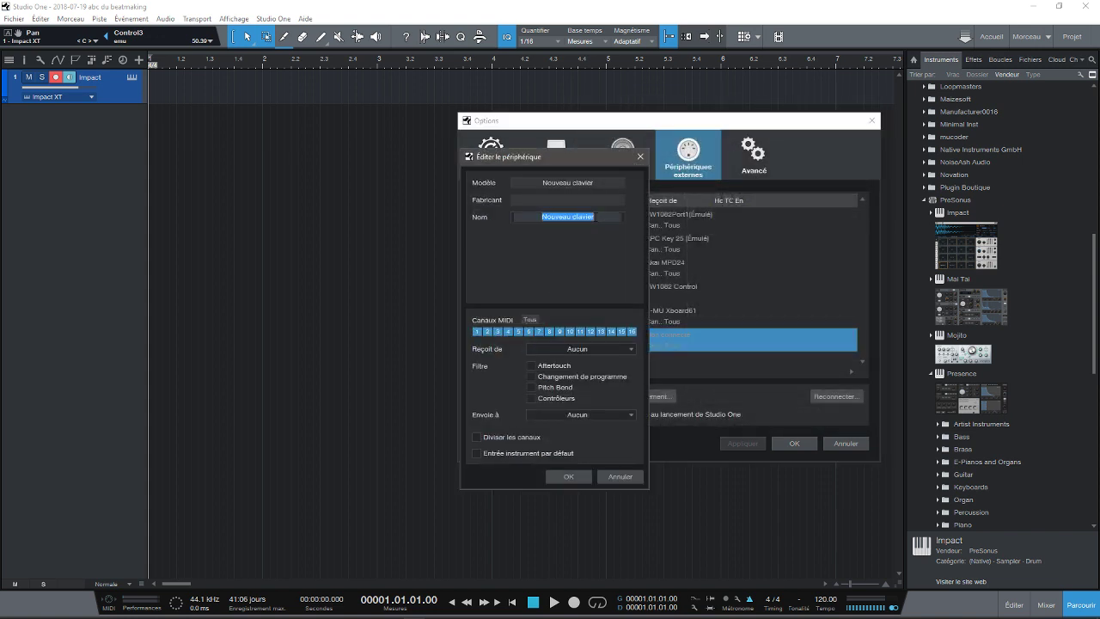
type("mpd230")
left_click(579, 475)
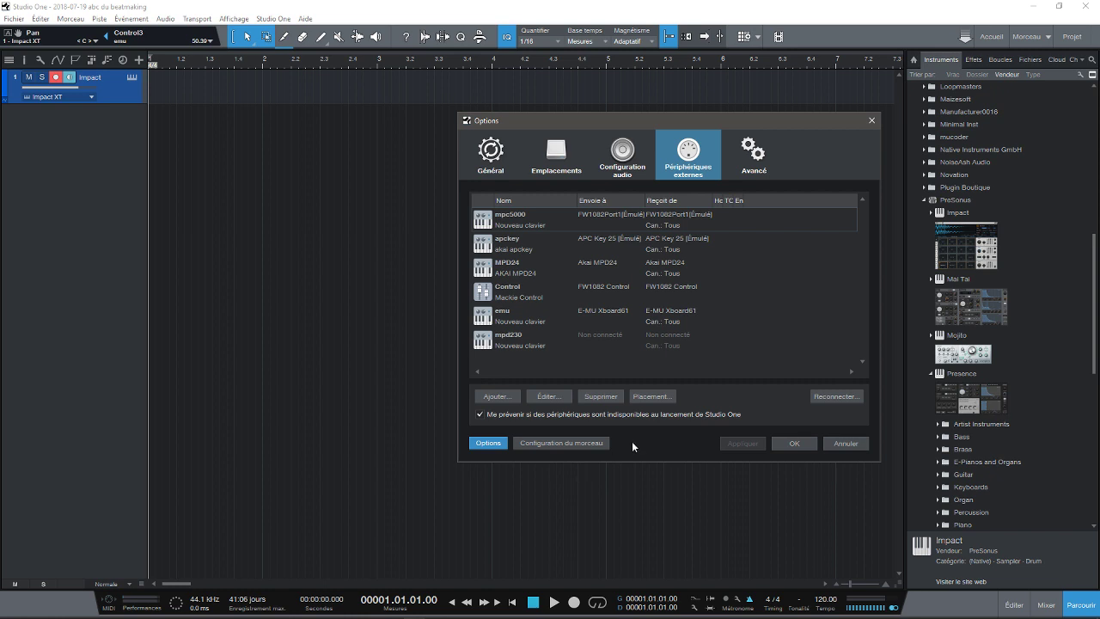
left_click(801, 442)
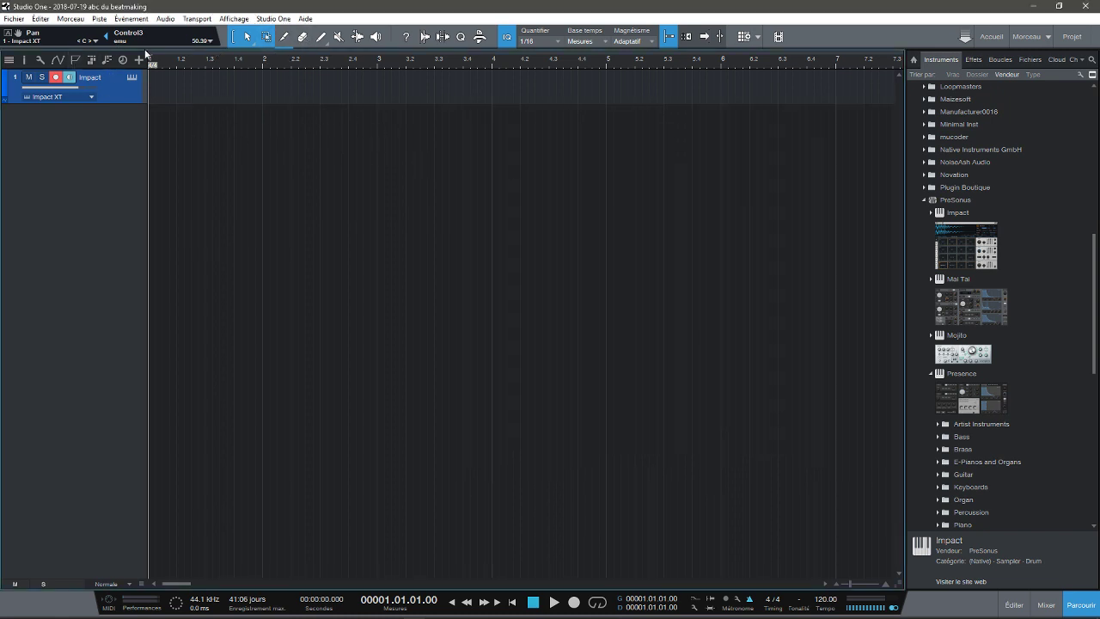
Open the control map of the mpd230 device and rename the device as mpd232
left_click(211, 41)
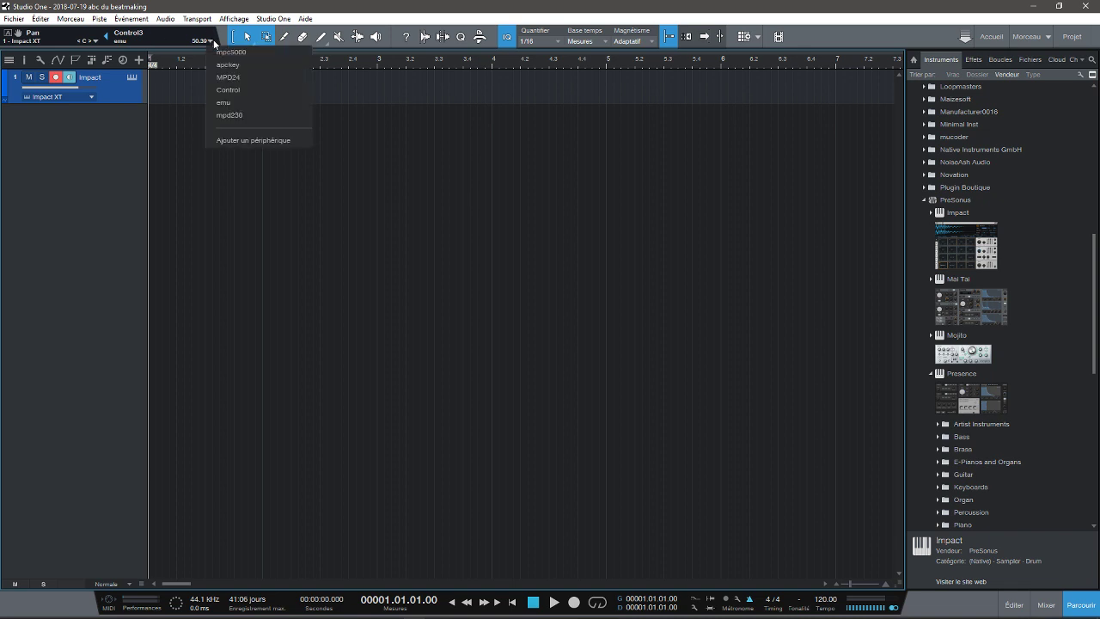
left_click(231, 116)
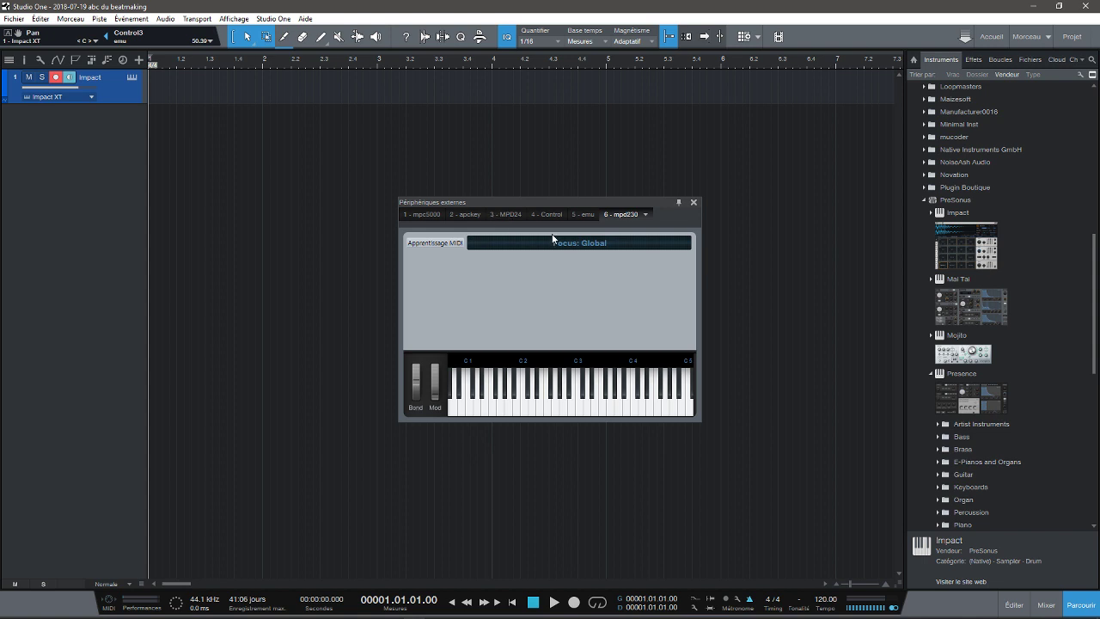
left_click(644, 214)
left_click(640, 229)
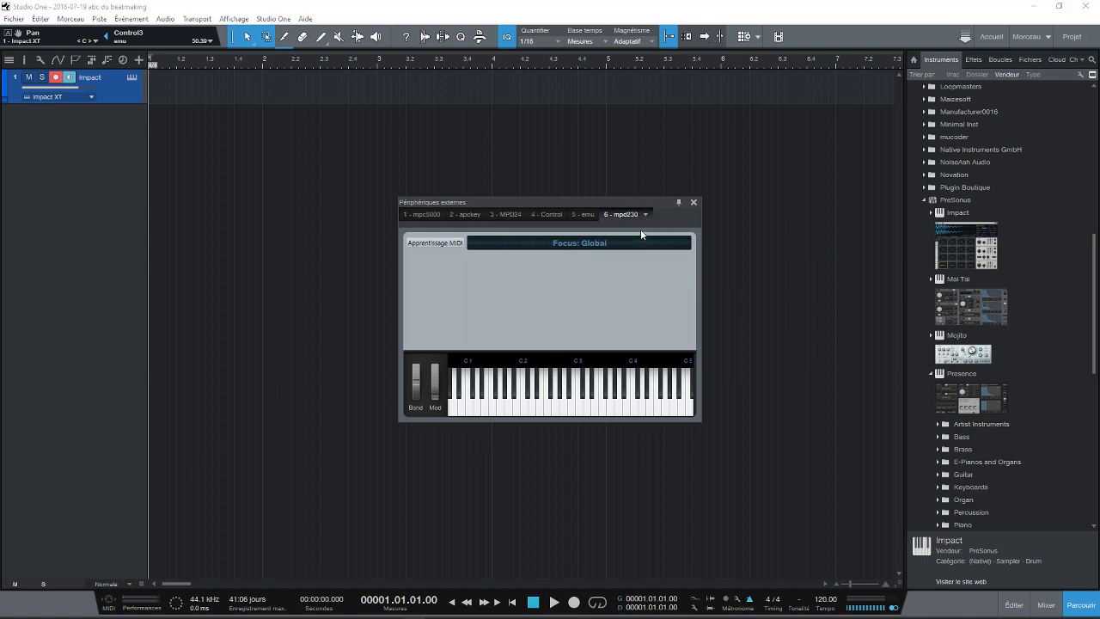
left_click(586, 218)
left_click(586, 217)
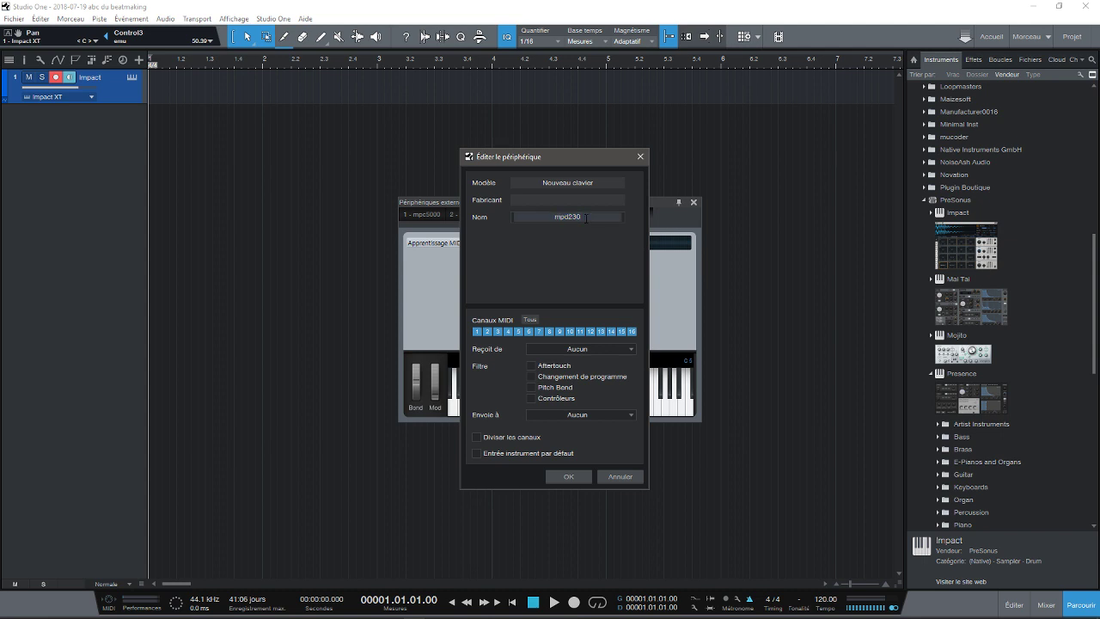
key("BackSpace")
type("2")
left_click(573, 480)
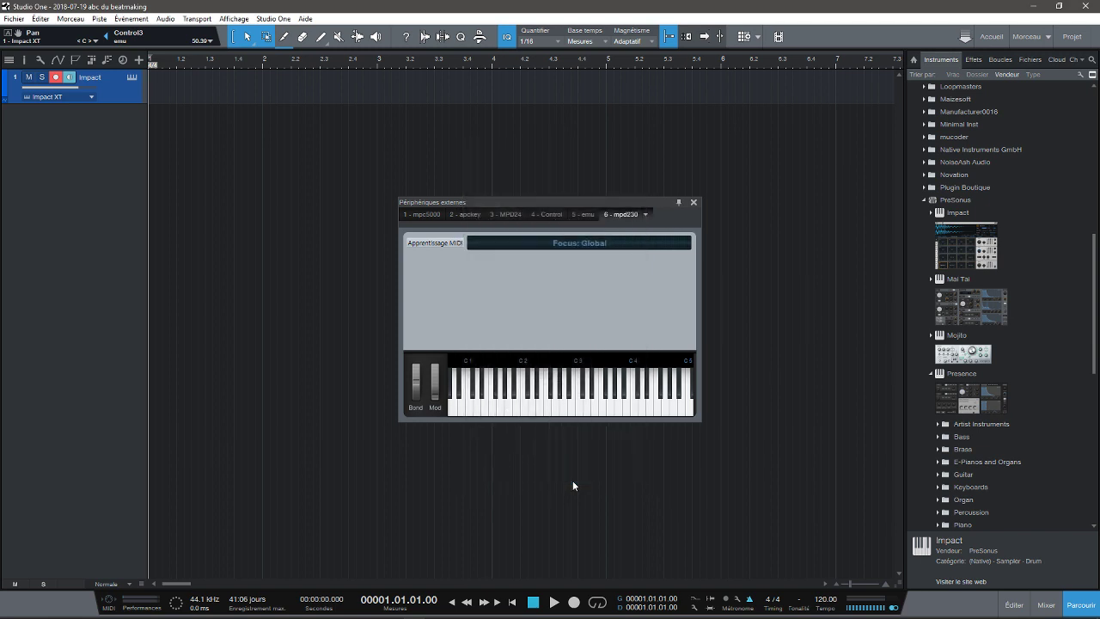
Enable MIDI learn (Apprentissage MIDI) for the mpd232 and set both its receive and send ports to MPD232
left_click(446, 247)
left_click(646, 214)
left_click(636, 229)
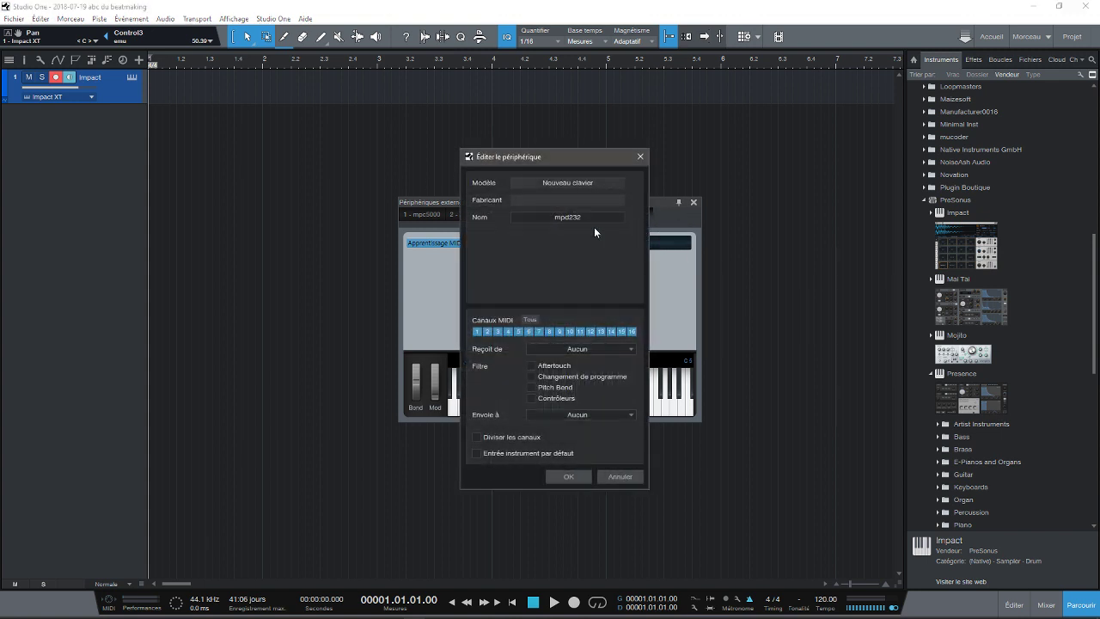
left_click(579, 351)
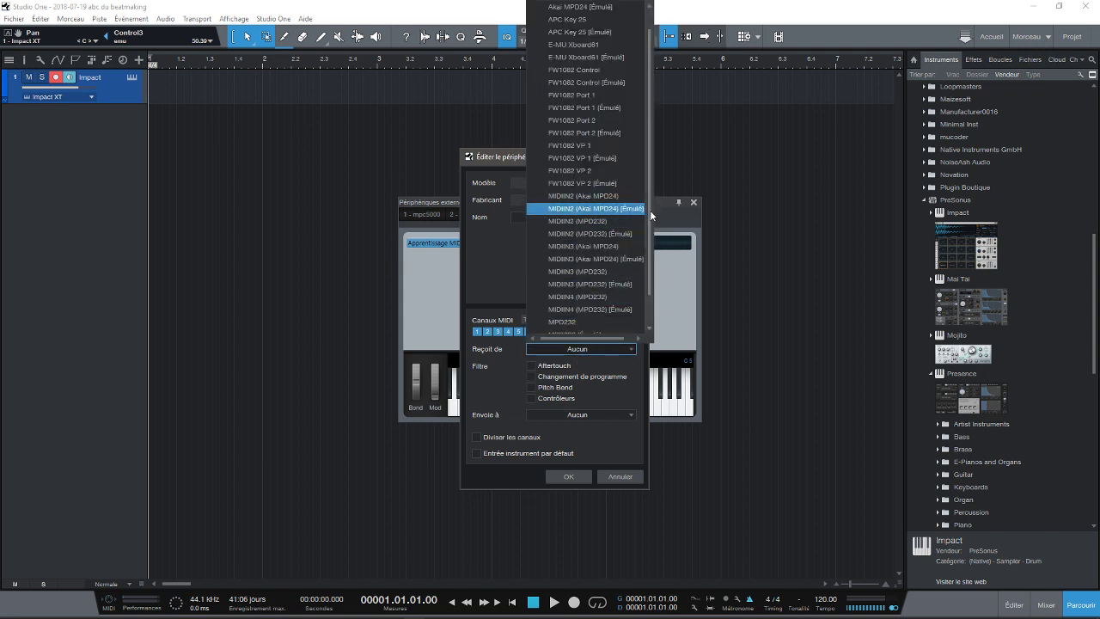
scroll(650, 210, "down", 2)
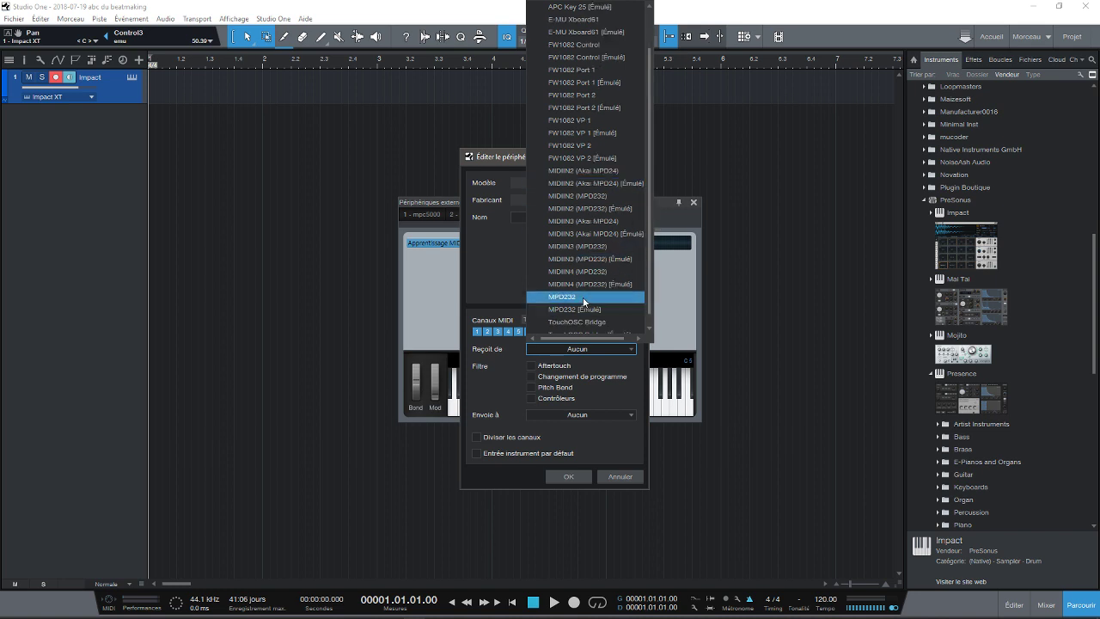
left_click(583, 297)
left_click(619, 414)
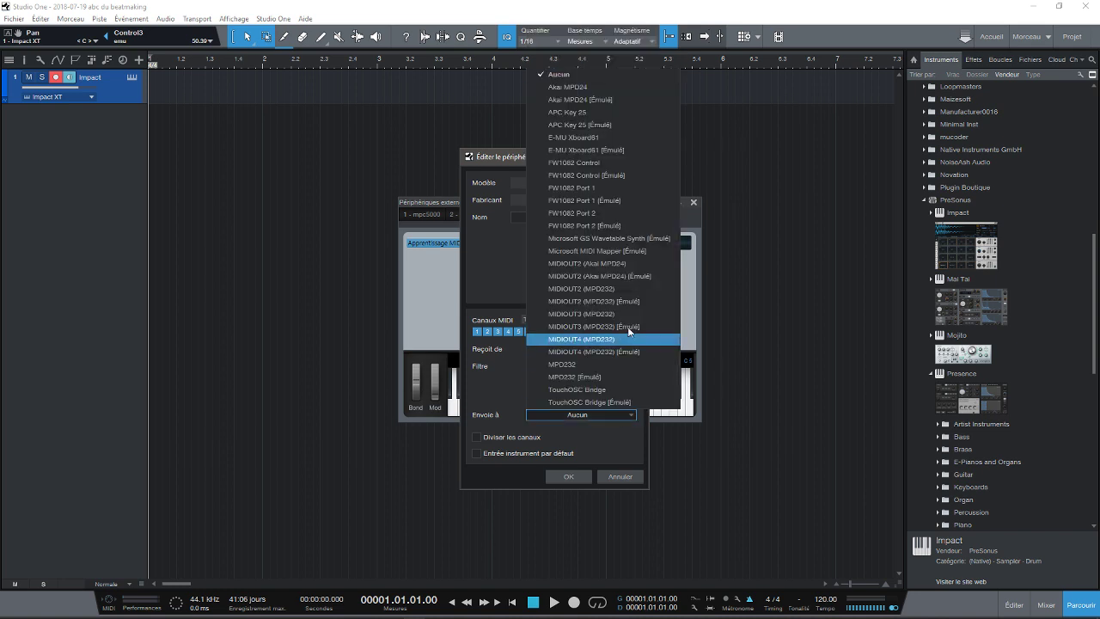
left_click(619, 364)
left_click(572, 477)
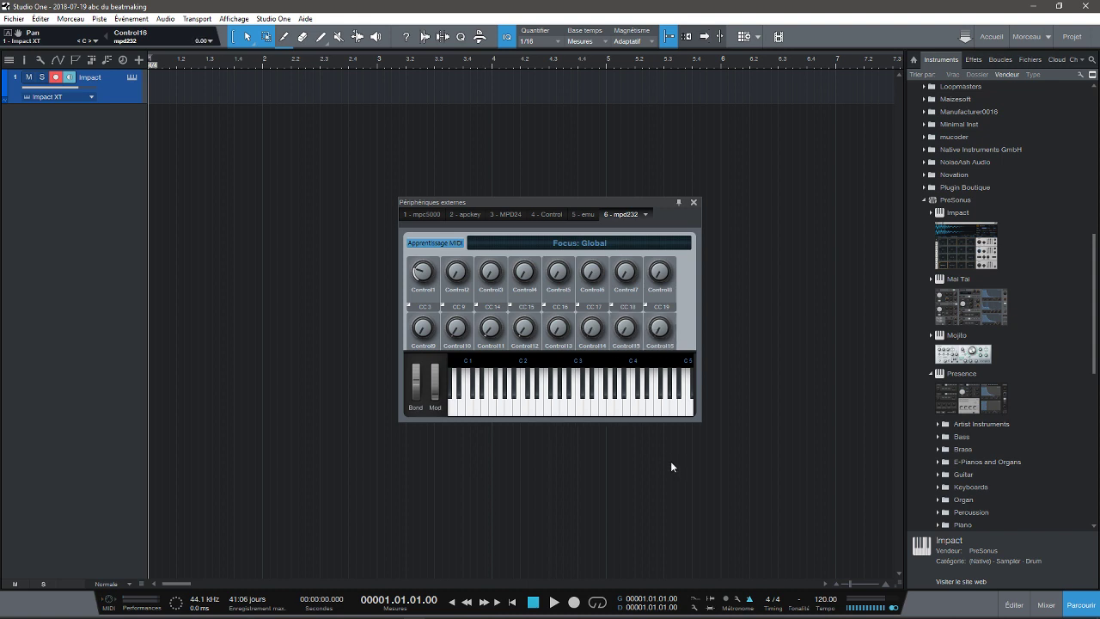
Move the external devices window higher and enlarge it so that sixteen mpd232 controls fit in each row
left_click_drag(704, 421, 813, 596)
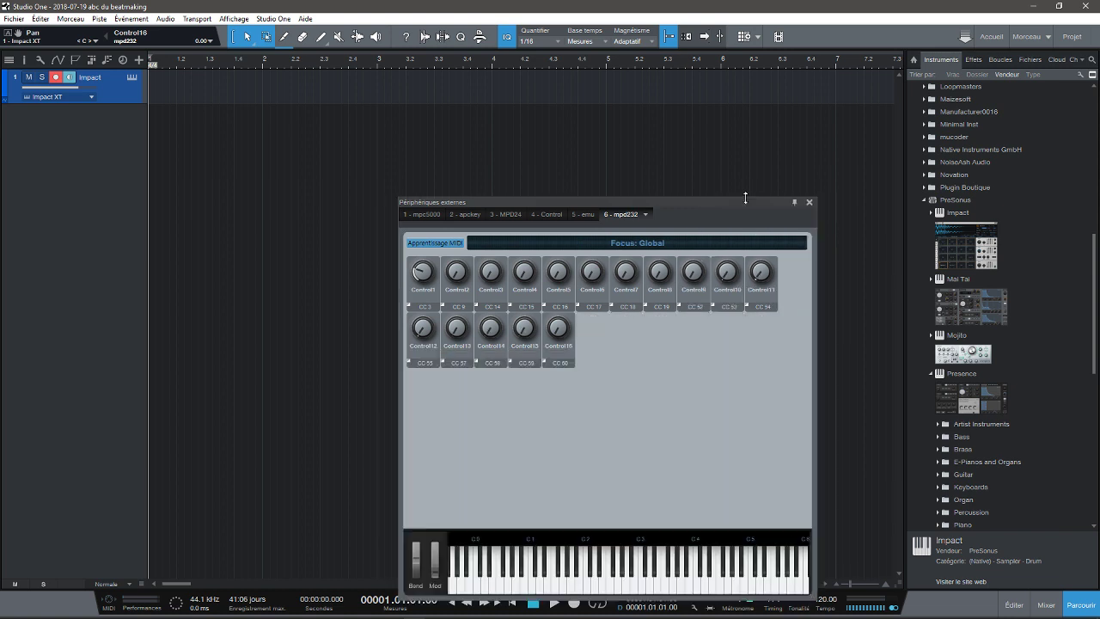
left_click_drag(746, 199, 653, 69)
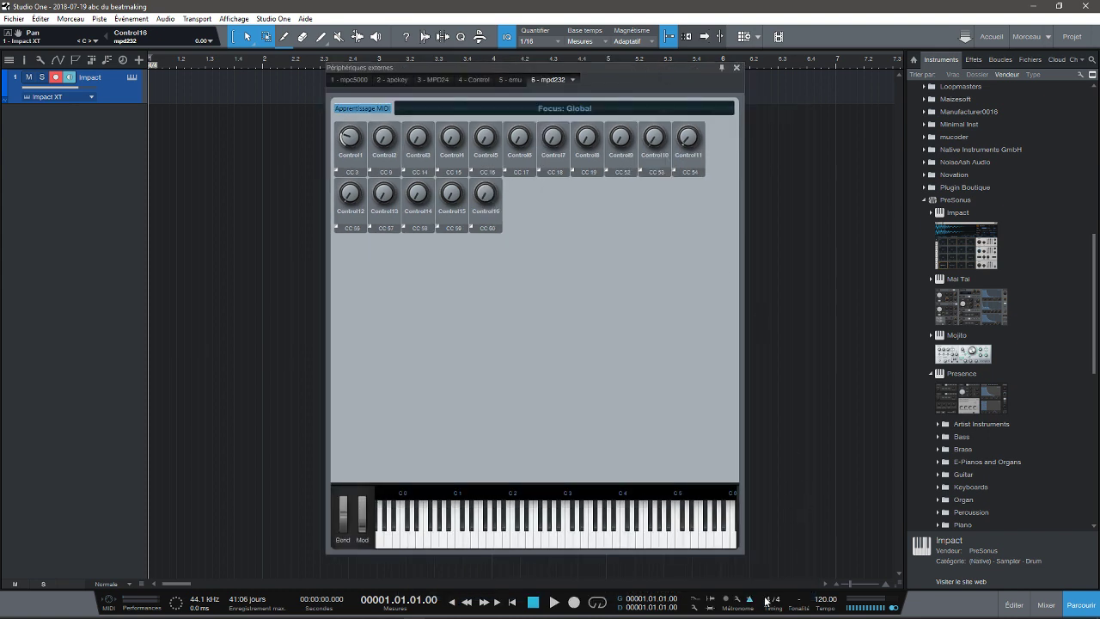
left_click_drag(741, 553, 894, 518)
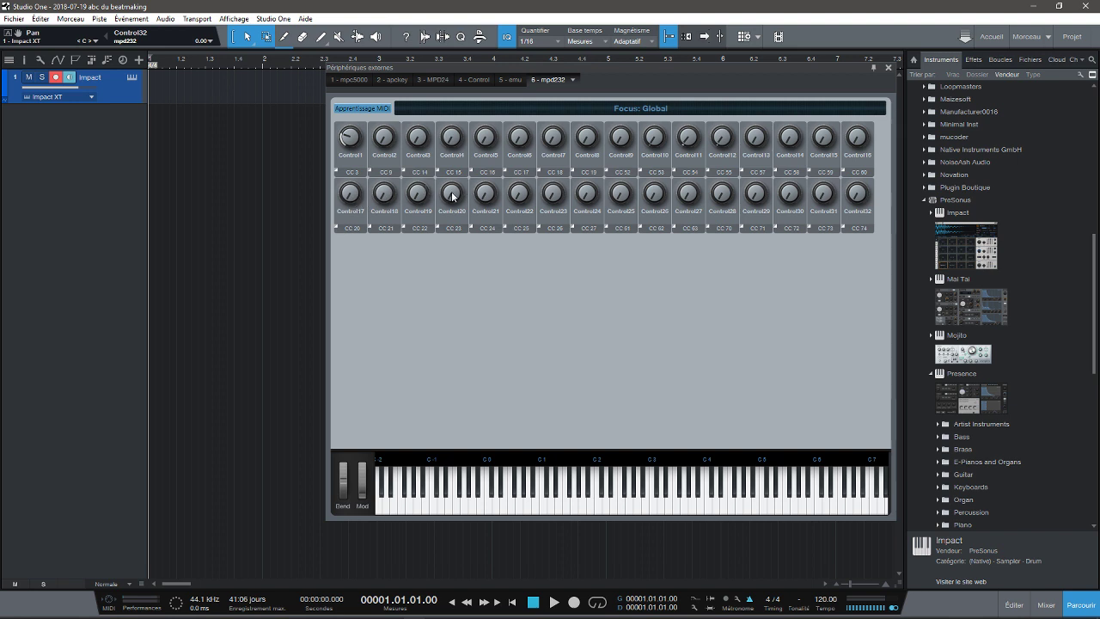
Change the control type of Control17 through Control32 on the mpd232 map to Fader
right_click(353, 220)
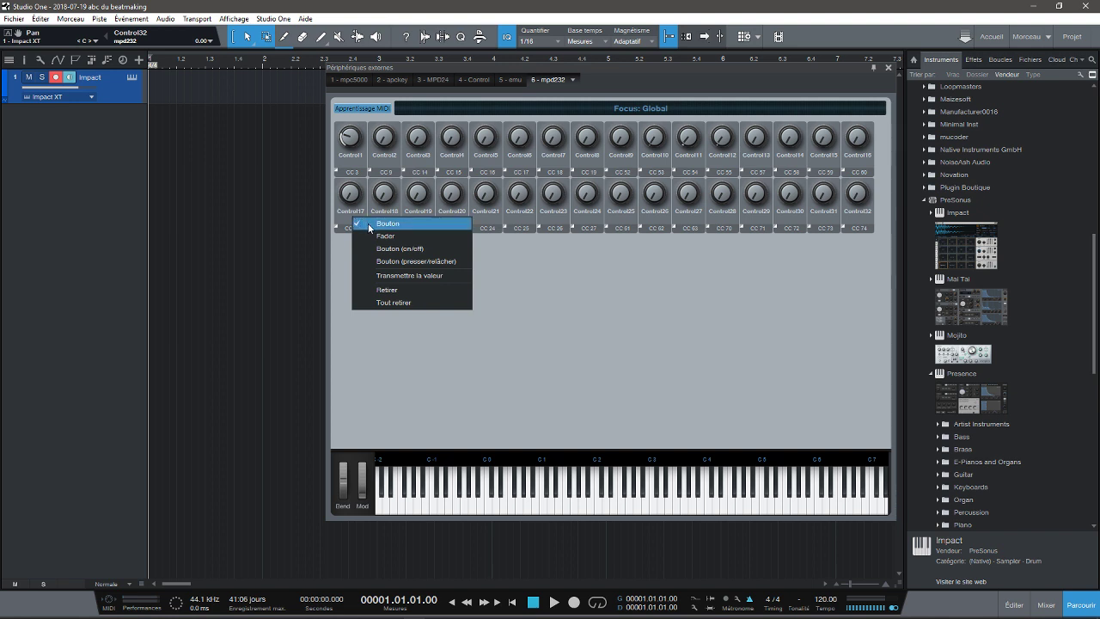
left_click(379, 237)
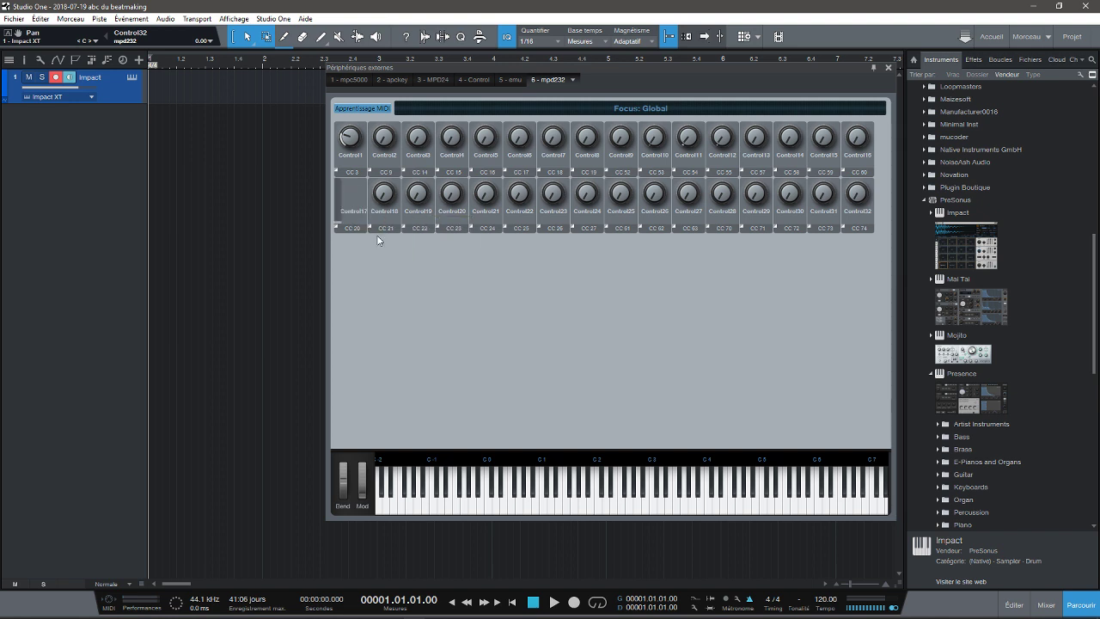
right_click(382, 219)
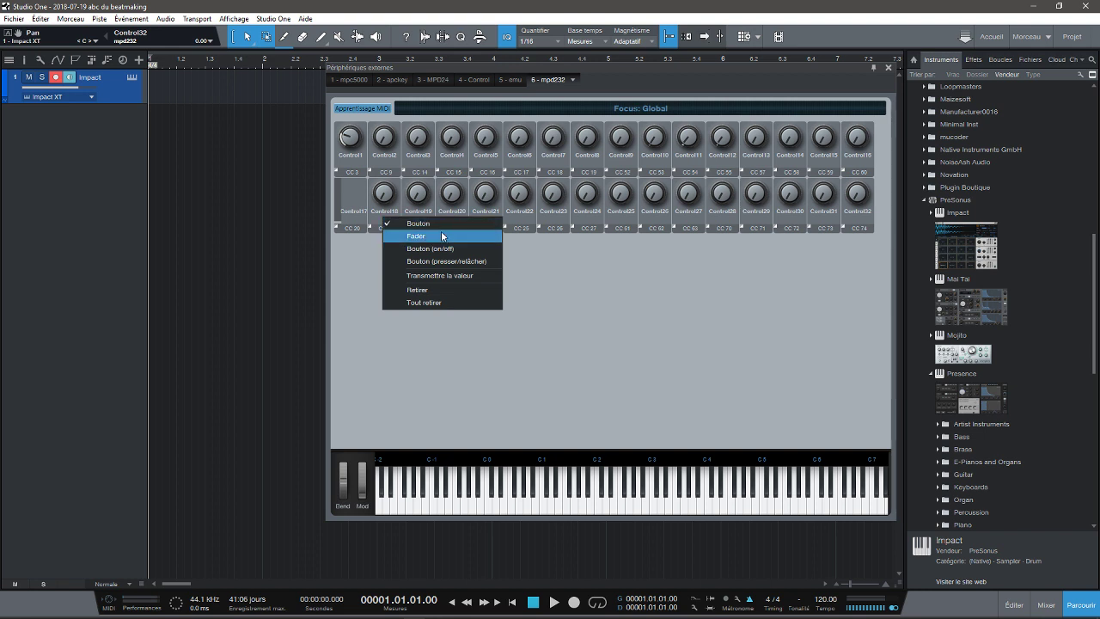
left_click(436, 238)
right_click(413, 217)
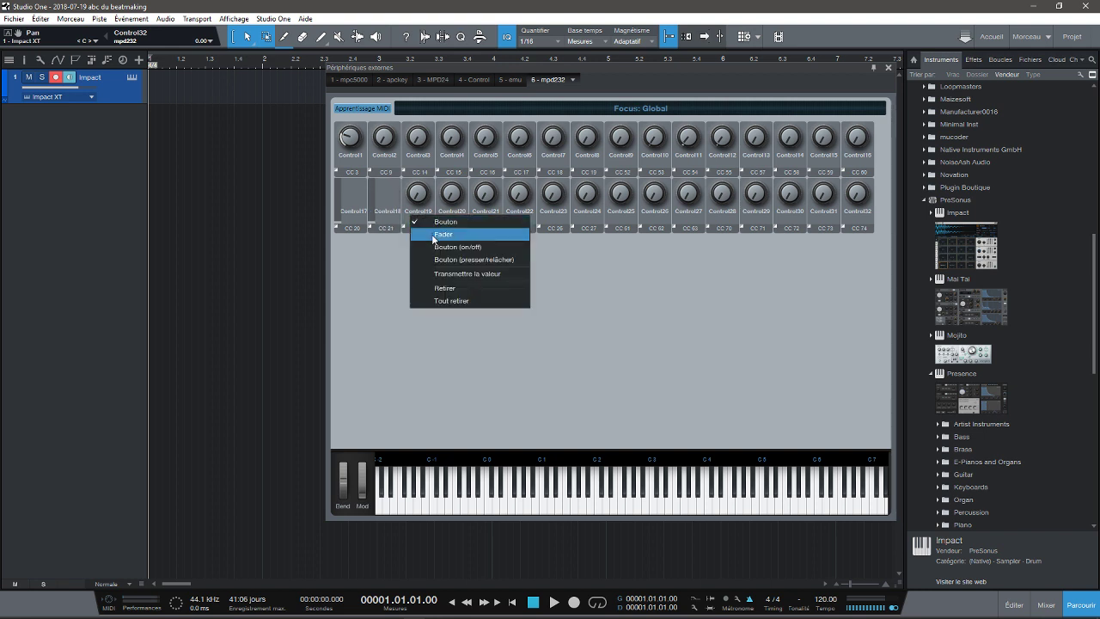
left_click(437, 235)
right_click(447, 220)
left_click(486, 236)
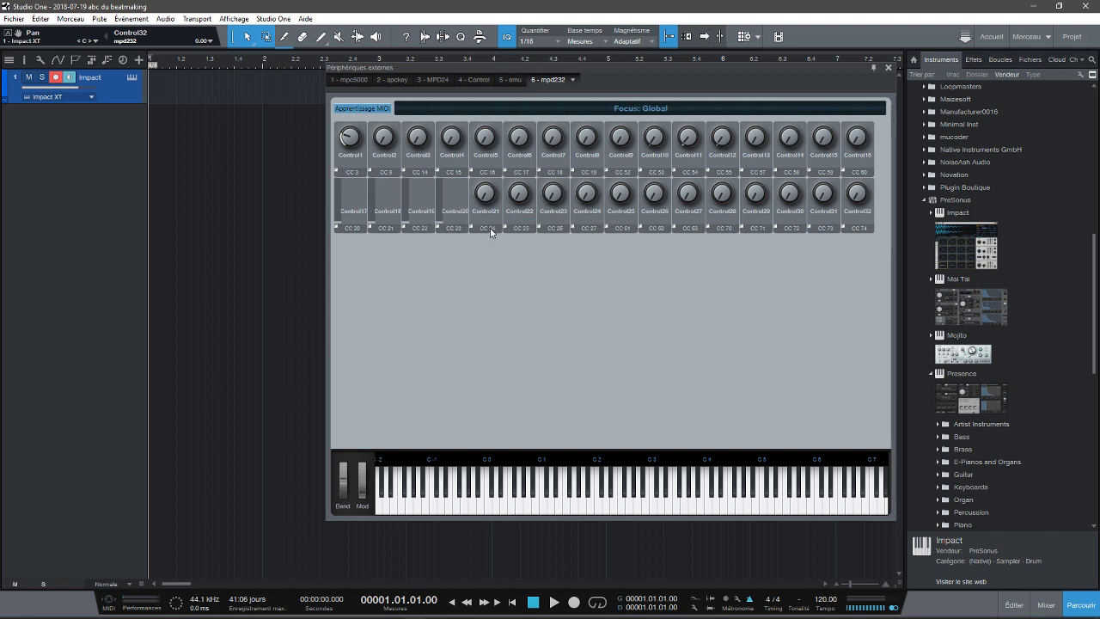
right_click(489, 216)
left_click(509, 233)
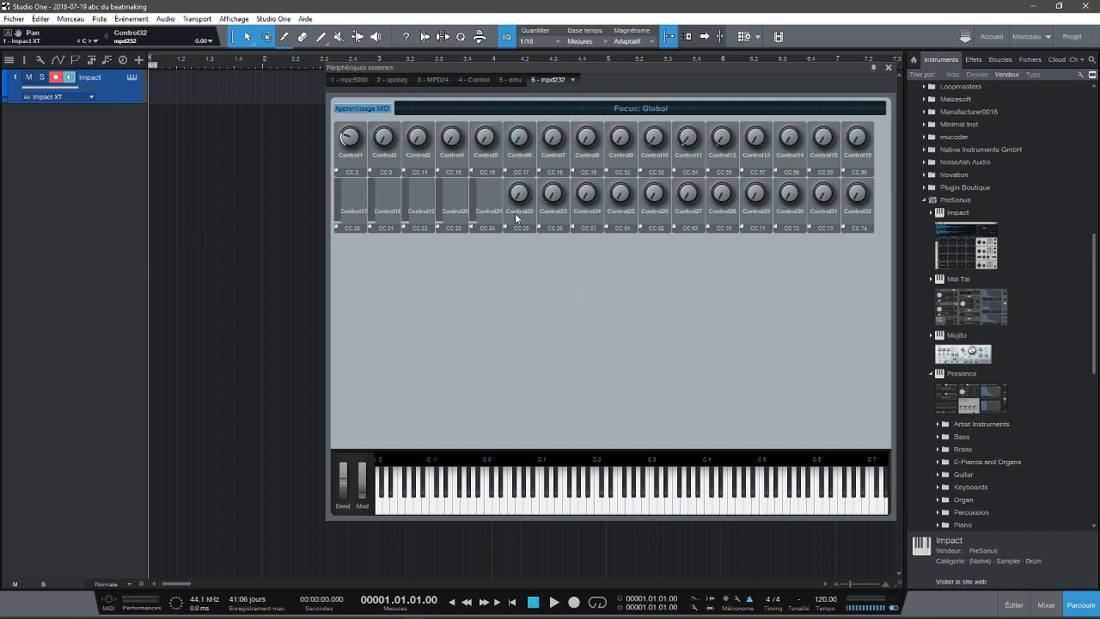
right_click(515, 216)
left_click(545, 234)
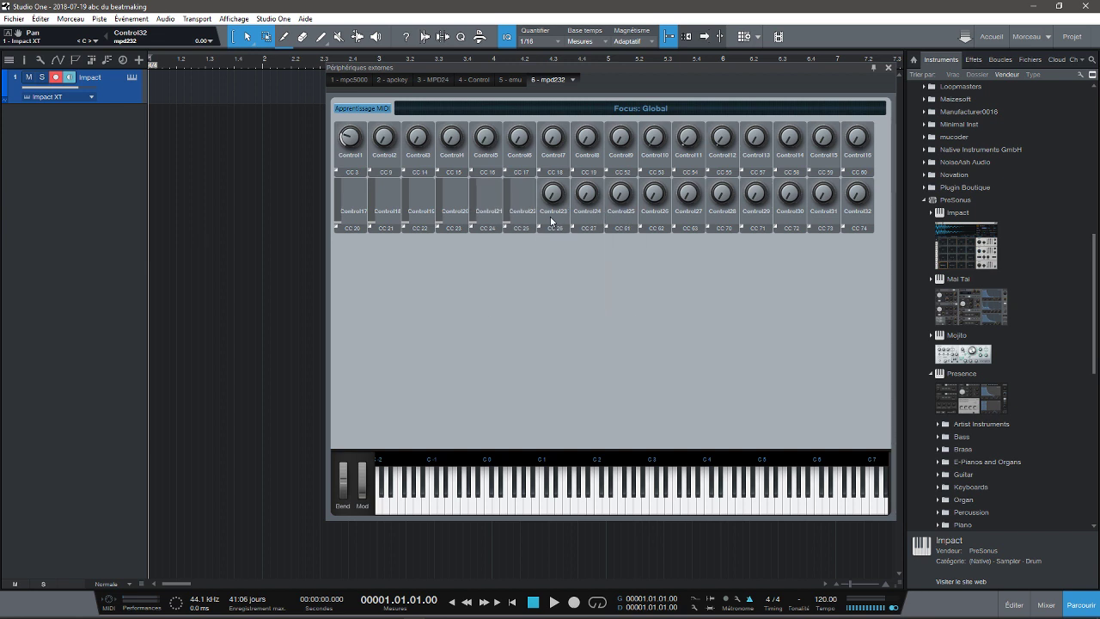
right_click(553, 220)
left_click(584, 238)
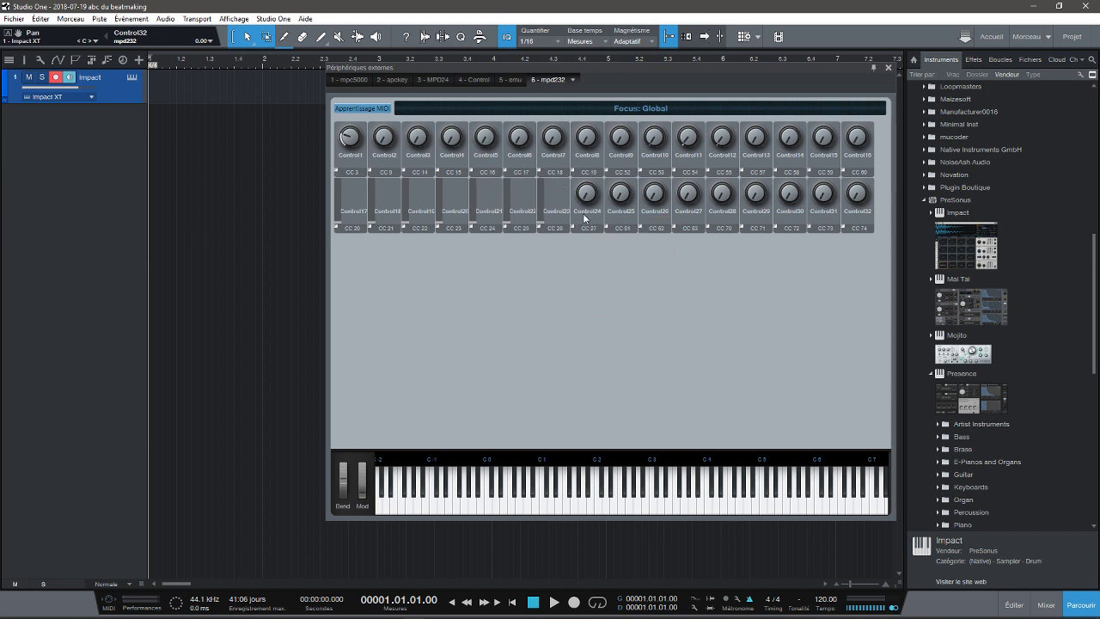
right_click(586, 217)
left_click(625, 234)
right_click(629, 216)
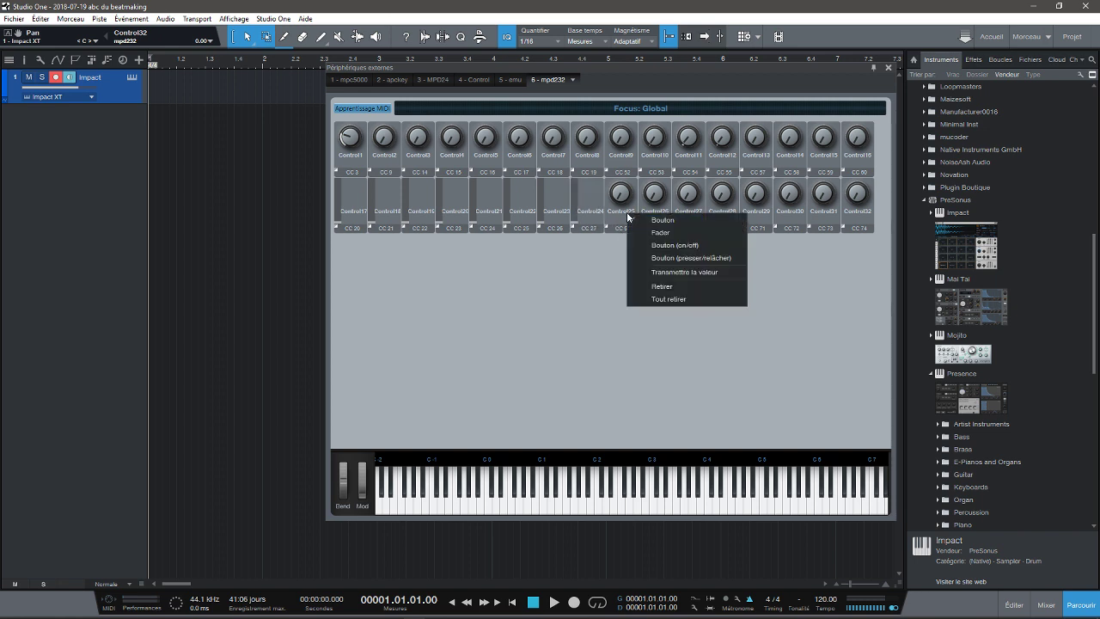
left_click(677, 232)
right_click(664, 217)
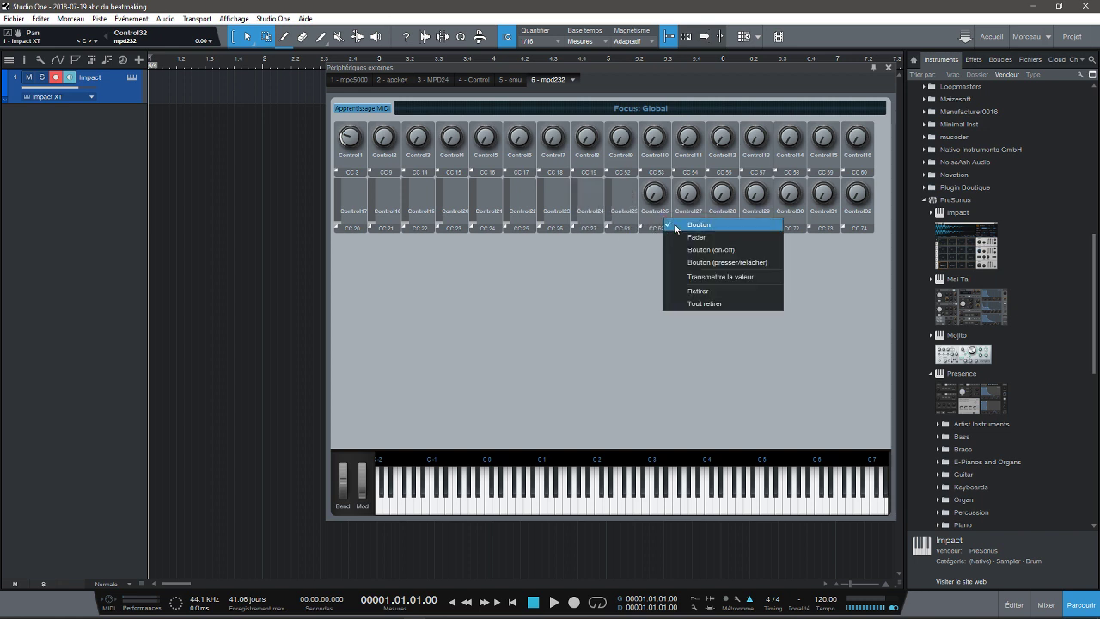
left_click(696, 238)
right_click(691, 218)
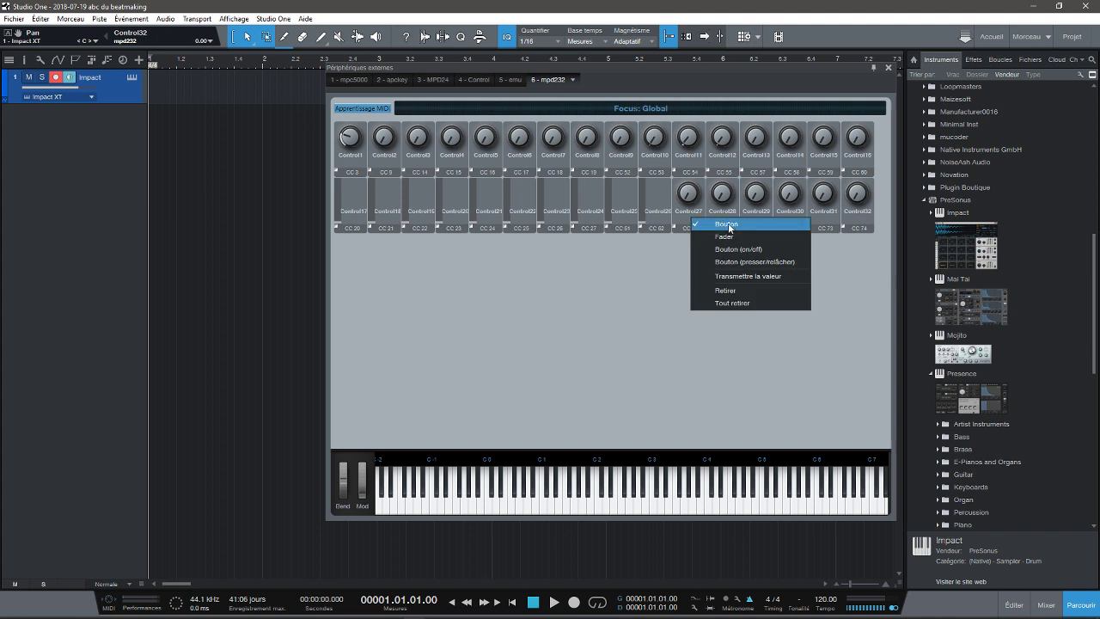
left_click(726, 236)
right_click(728, 222)
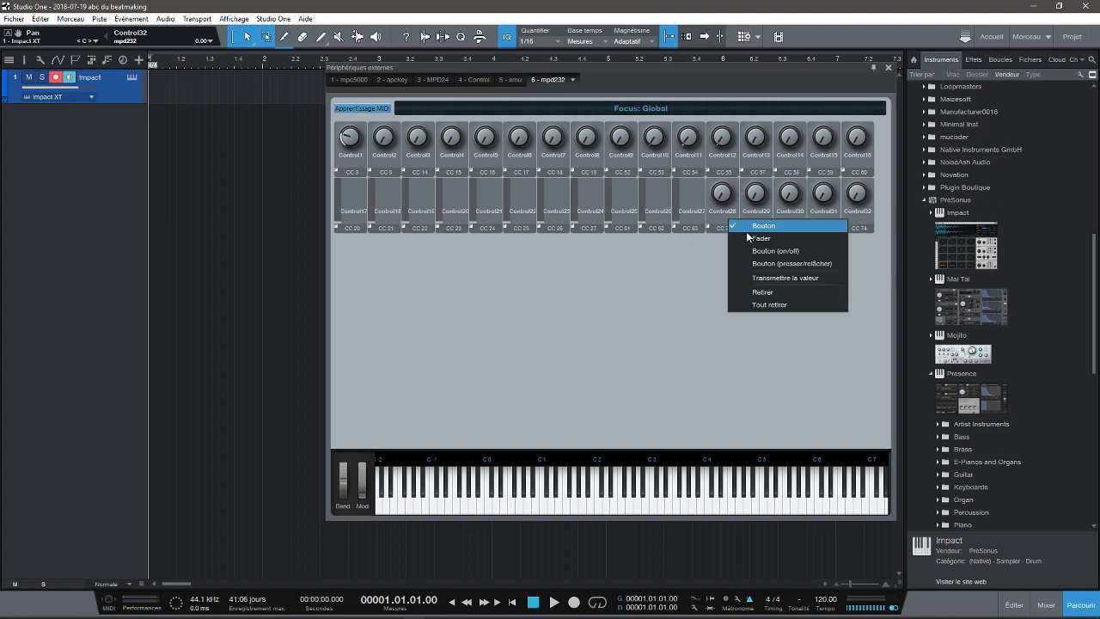
left_click(748, 240)
right_click(760, 224)
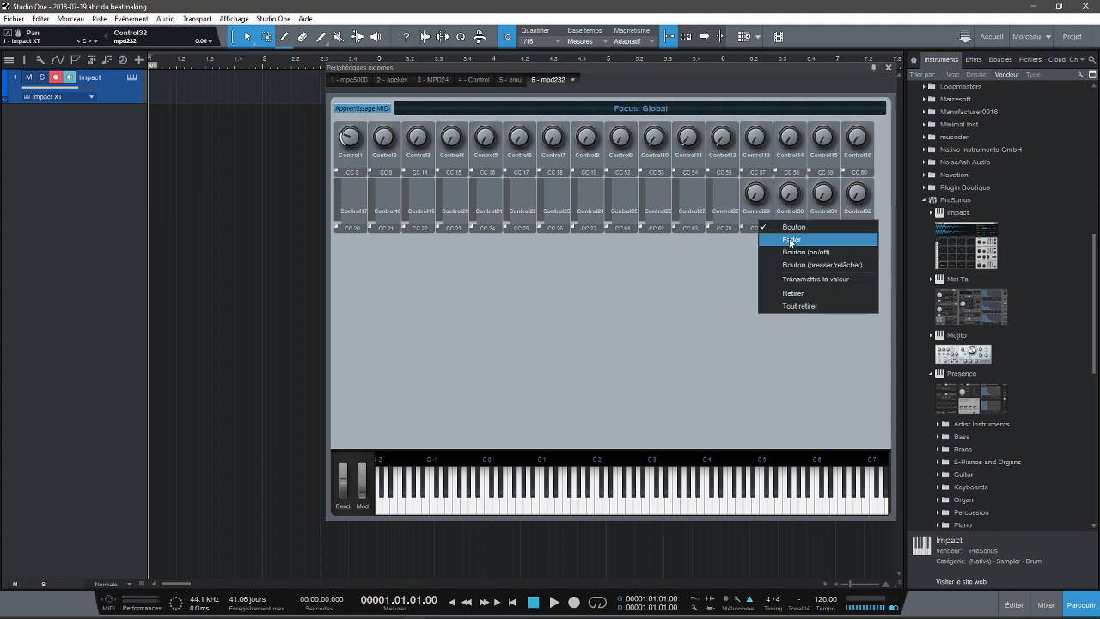
left_click(764, 239)
right_click(803, 220)
left_click(828, 239)
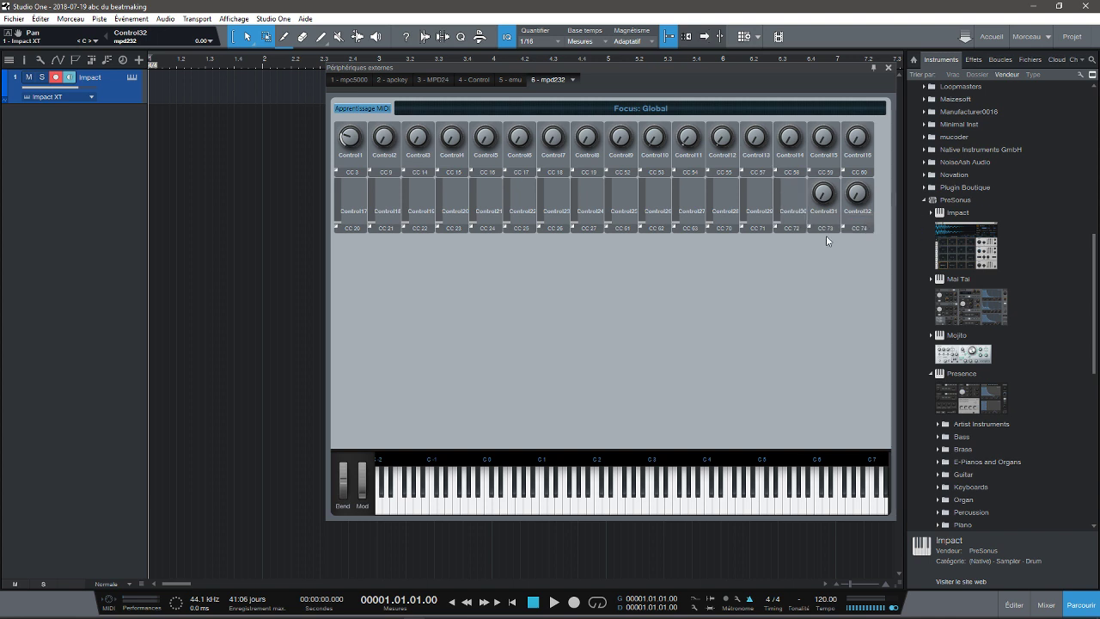
right_click(829, 217)
left_click(847, 233)
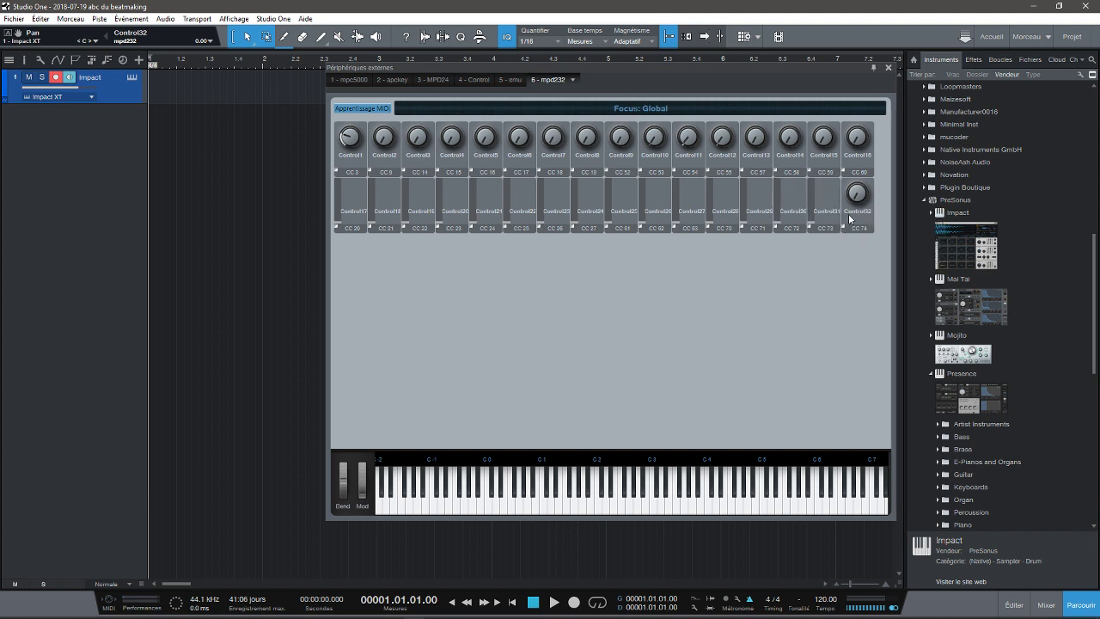
right_click(854, 220)
left_click(884, 239)
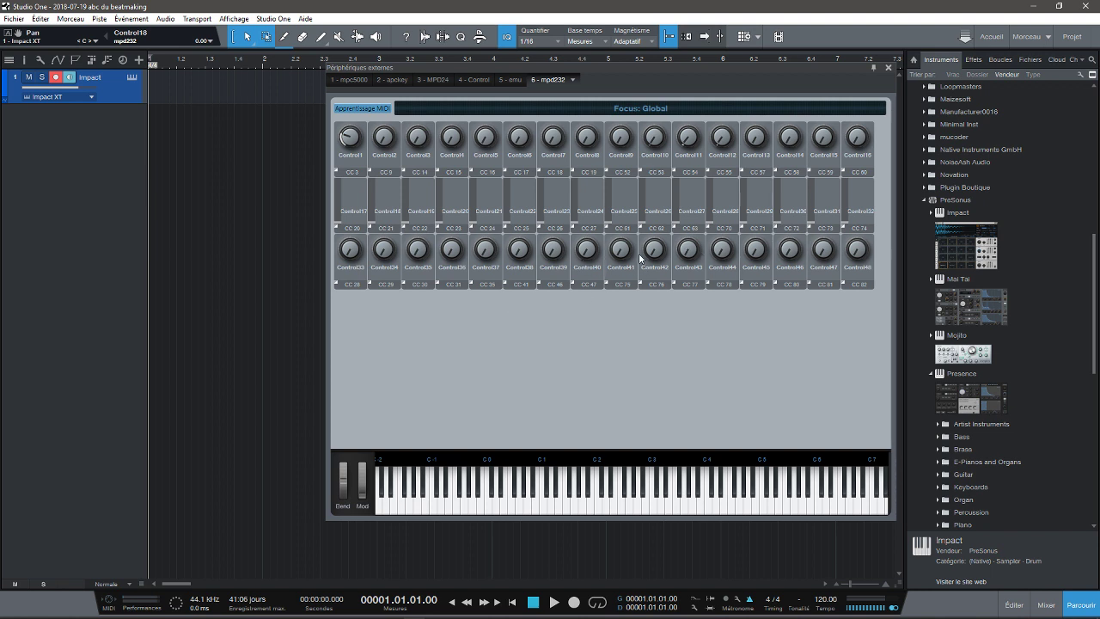
Change the control type of Control33 through Control48 on the mpd232 map to Bouton (on/off)
right_click(349, 274)
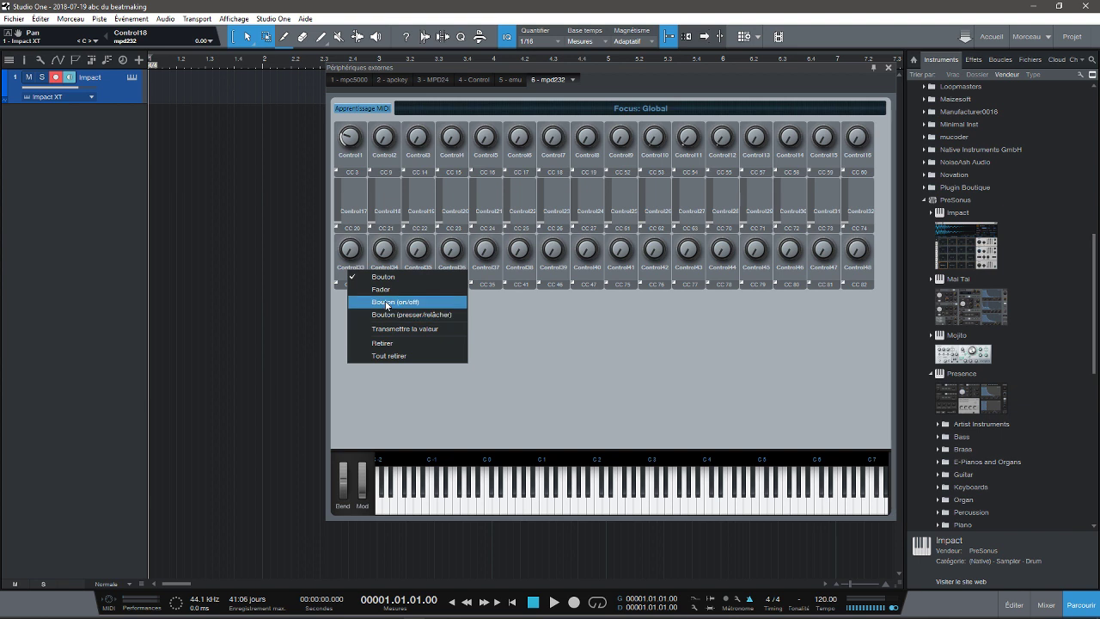
left_click(387, 304)
right_click(387, 273)
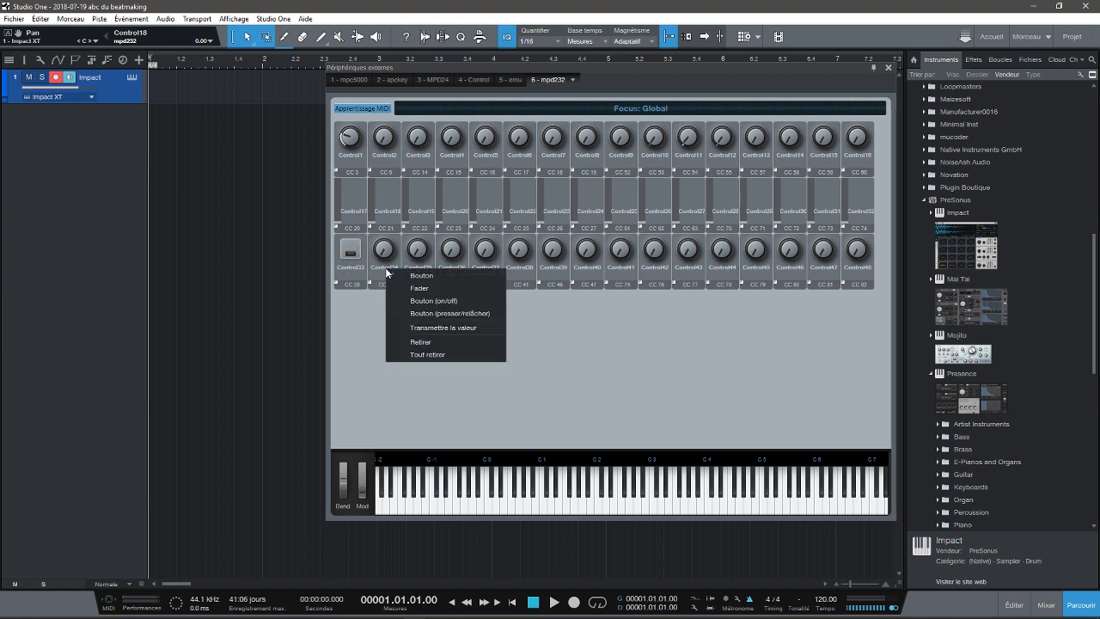
left_click(422, 302)
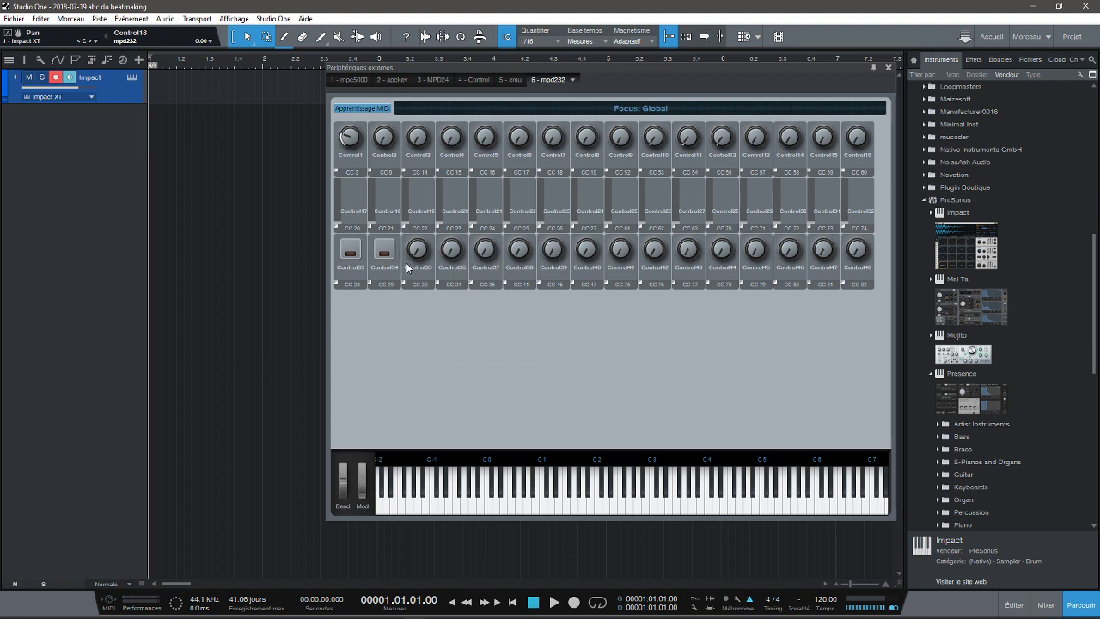
right_click(406, 264)
left_click(443, 302)
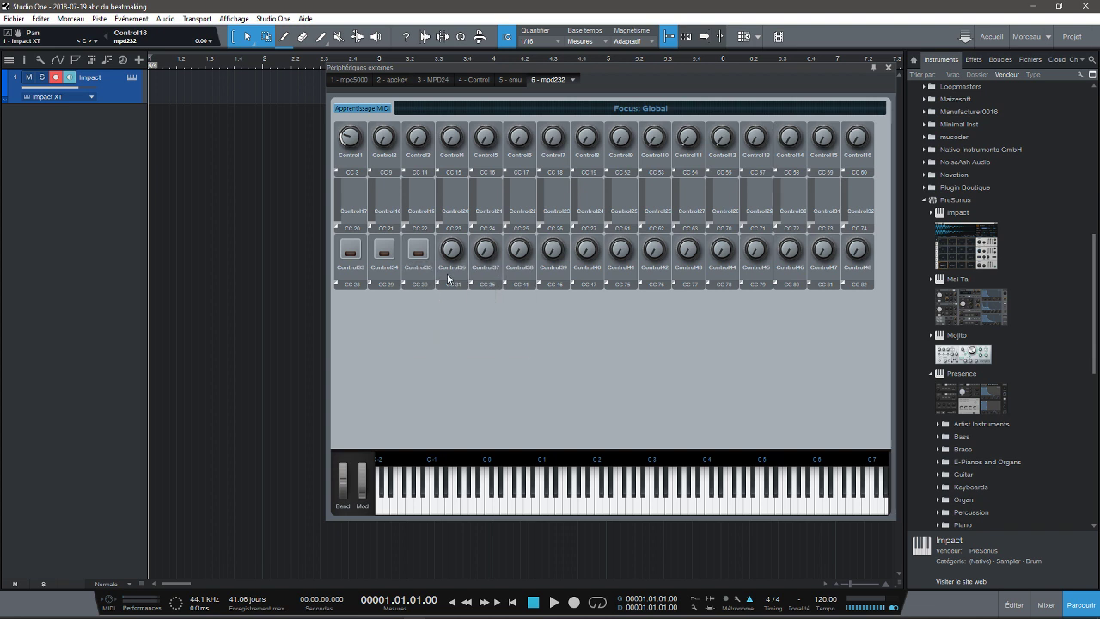
right_click(449, 275)
left_click(478, 302)
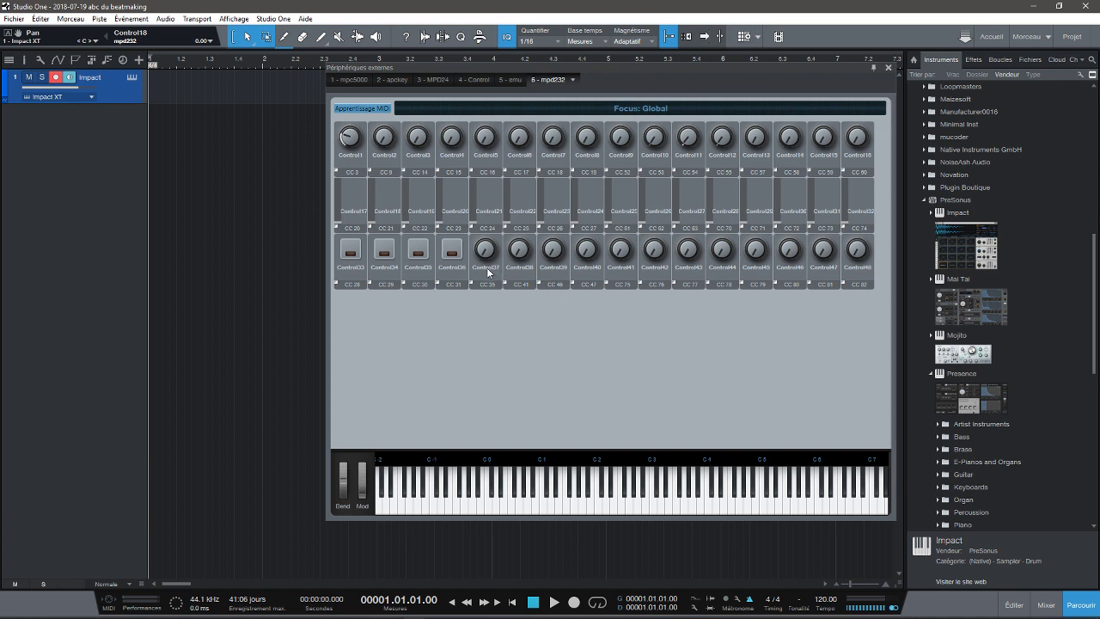
right_click(487, 272)
left_click(540, 302)
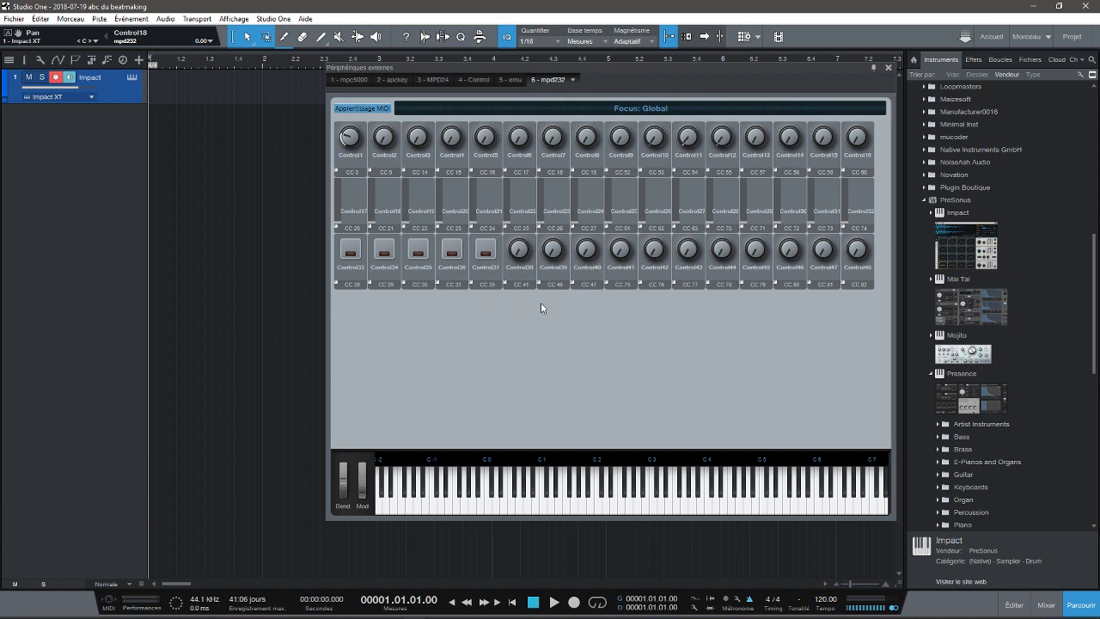
right_click(521, 268)
left_click(560, 302)
right_click(551, 272)
left_click(595, 308)
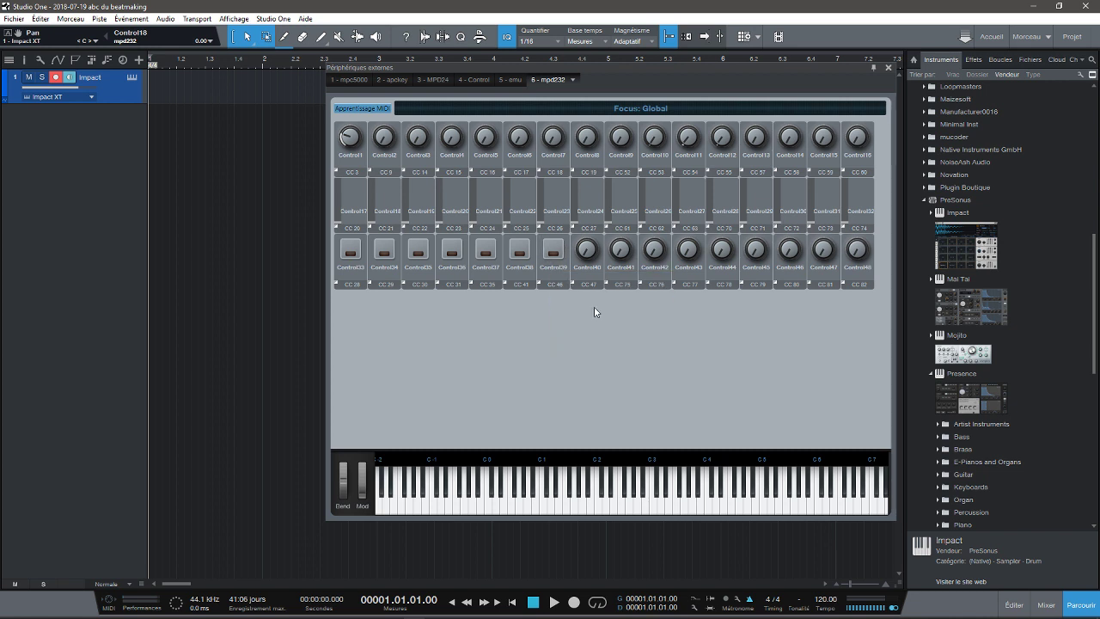
right_click(585, 273)
left_click(638, 307)
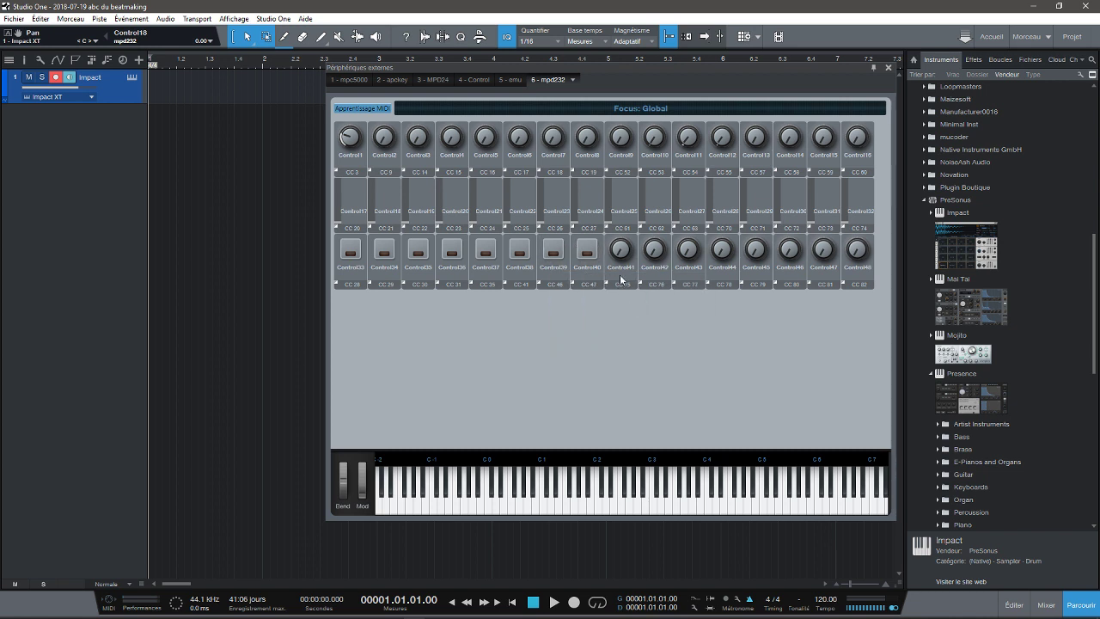
right_click(621, 278)
left_click(666, 295)
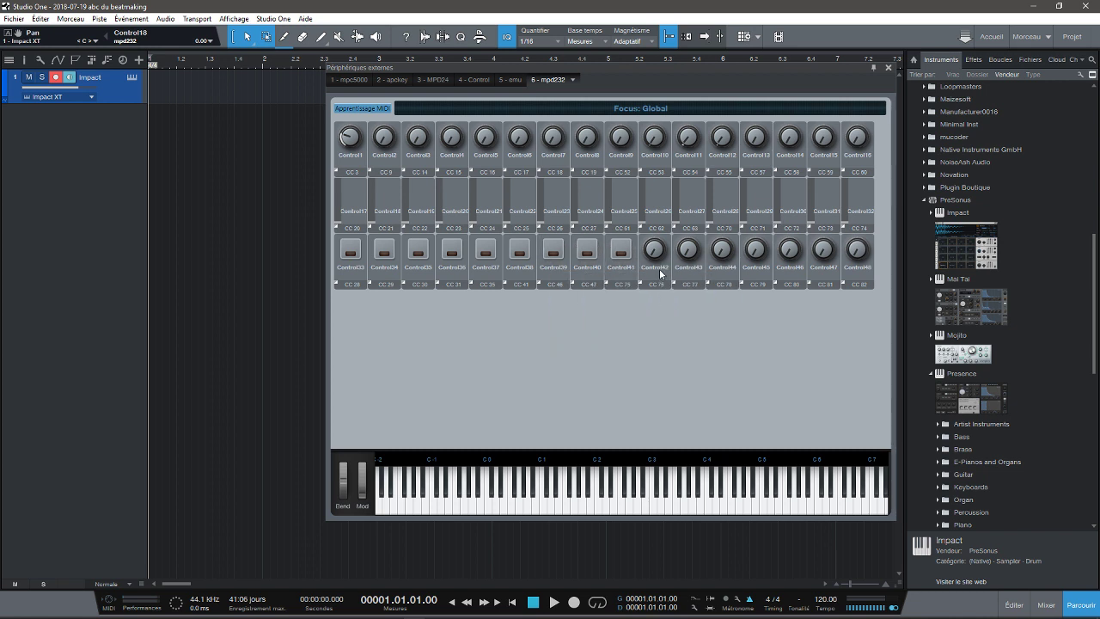
right_click(661, 273)
left_click(704, 299)
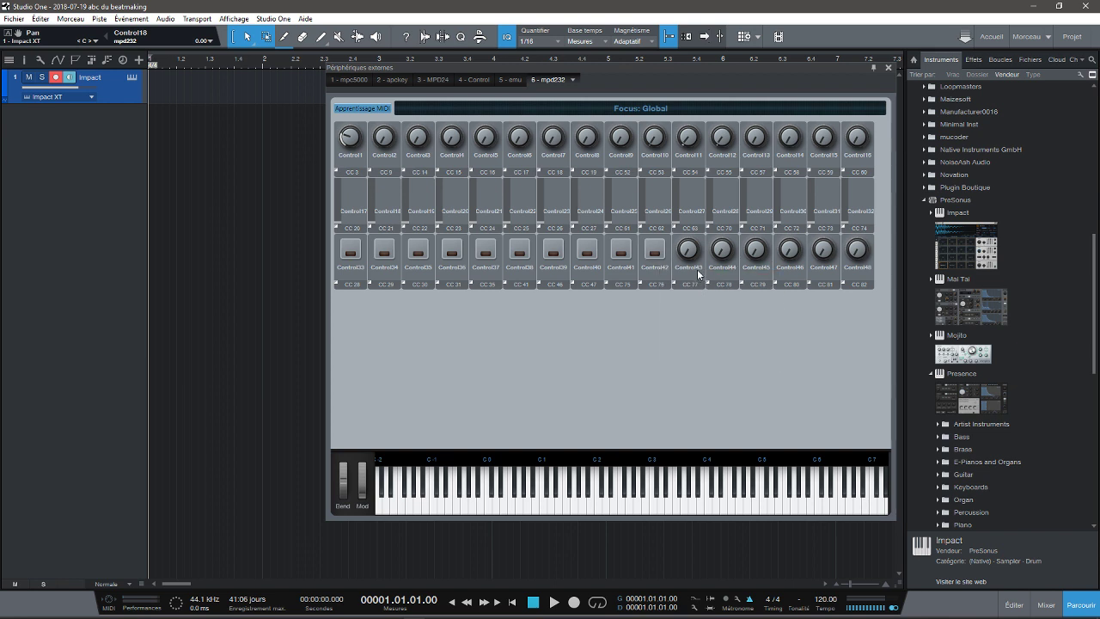
right_click(698, 276)
left_click(733, 302)
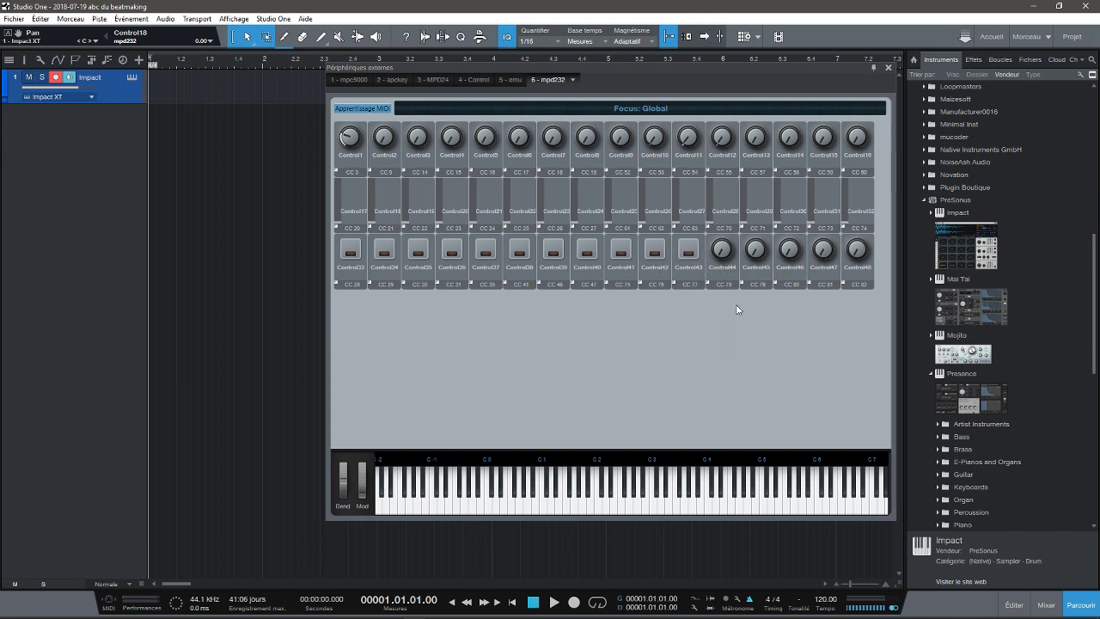
right_click(722, 273)
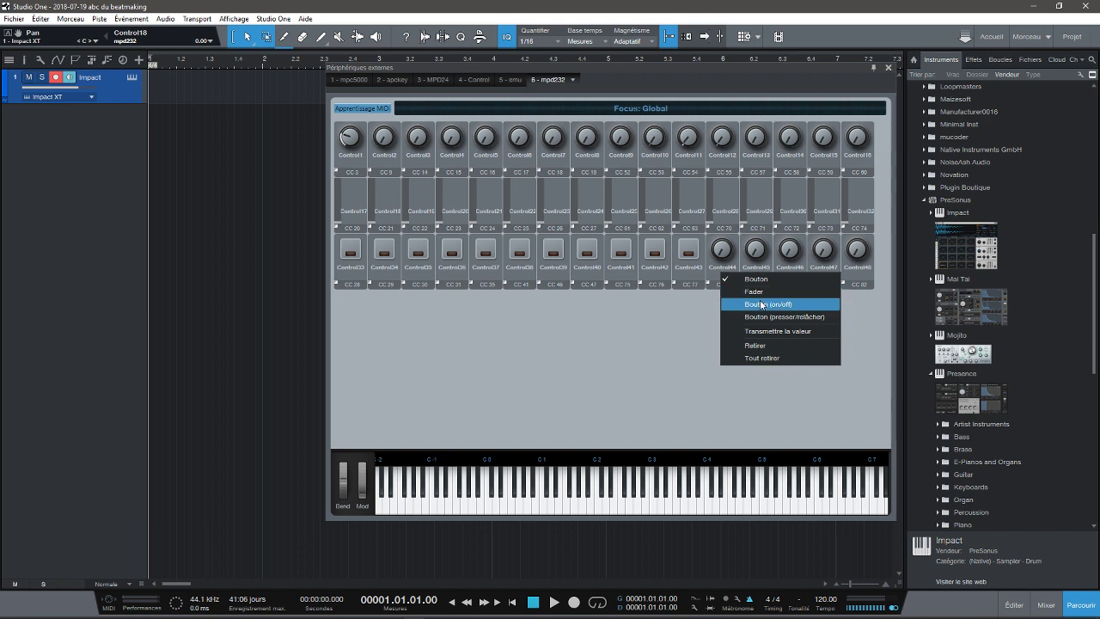
left_click(762, 304)
right_click(753, 272)
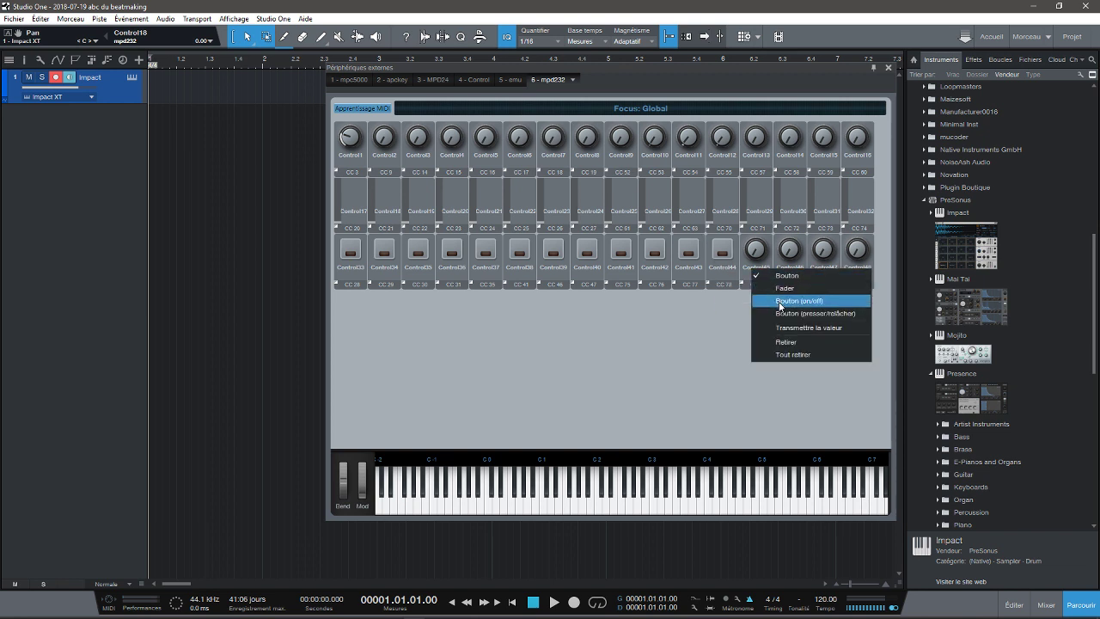
left_click(780, 303)
right_click(787, 268)
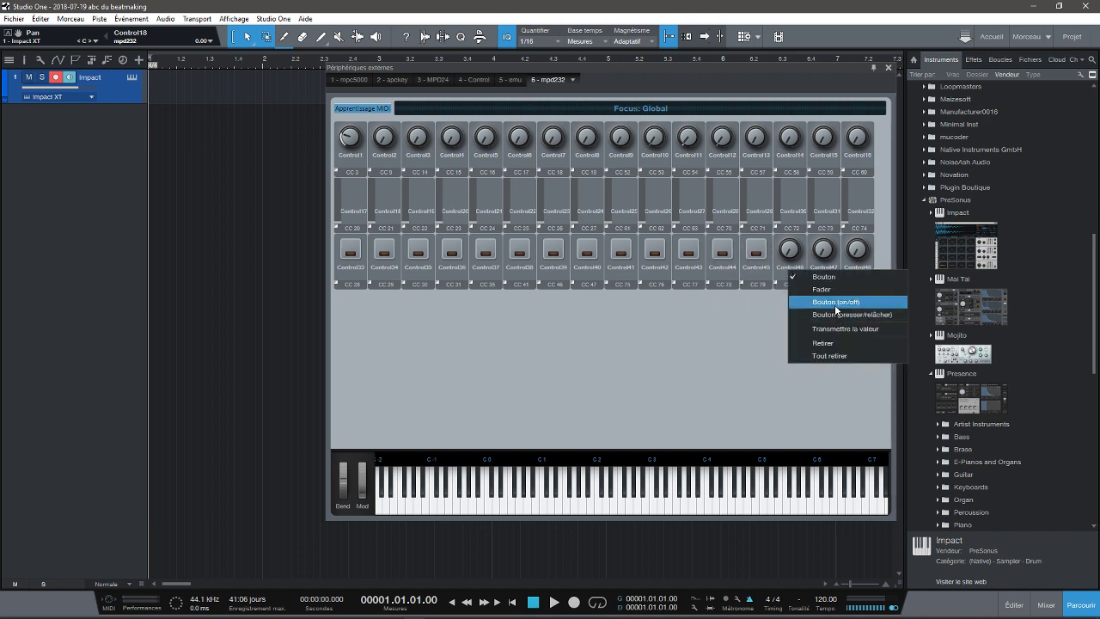
left_click(836, 306)
right_click(826, 271)
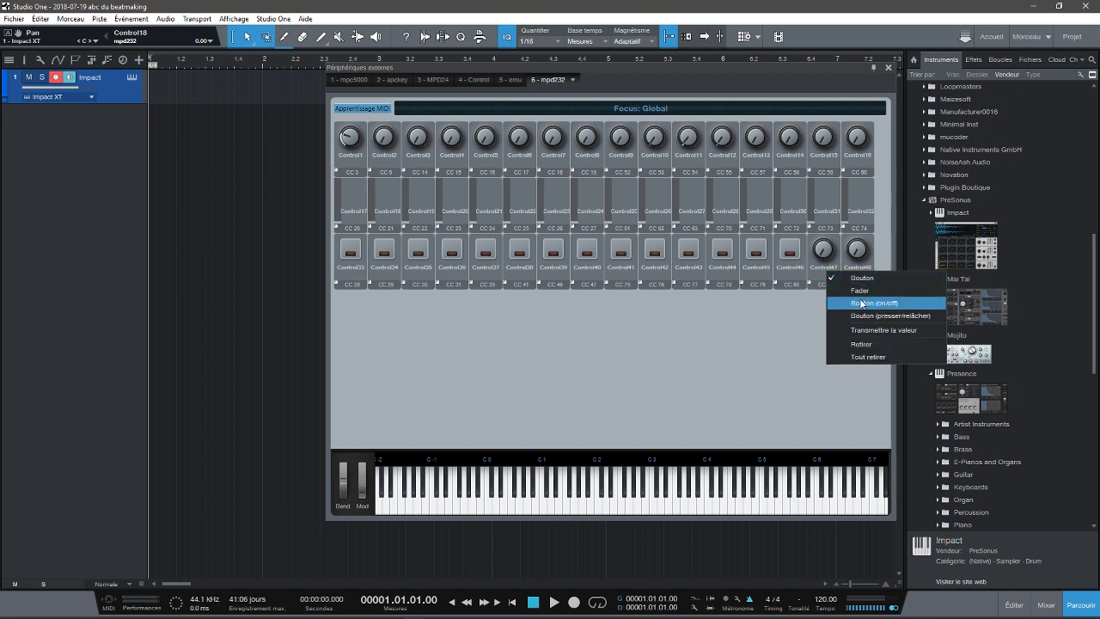
left_click(863, 303)
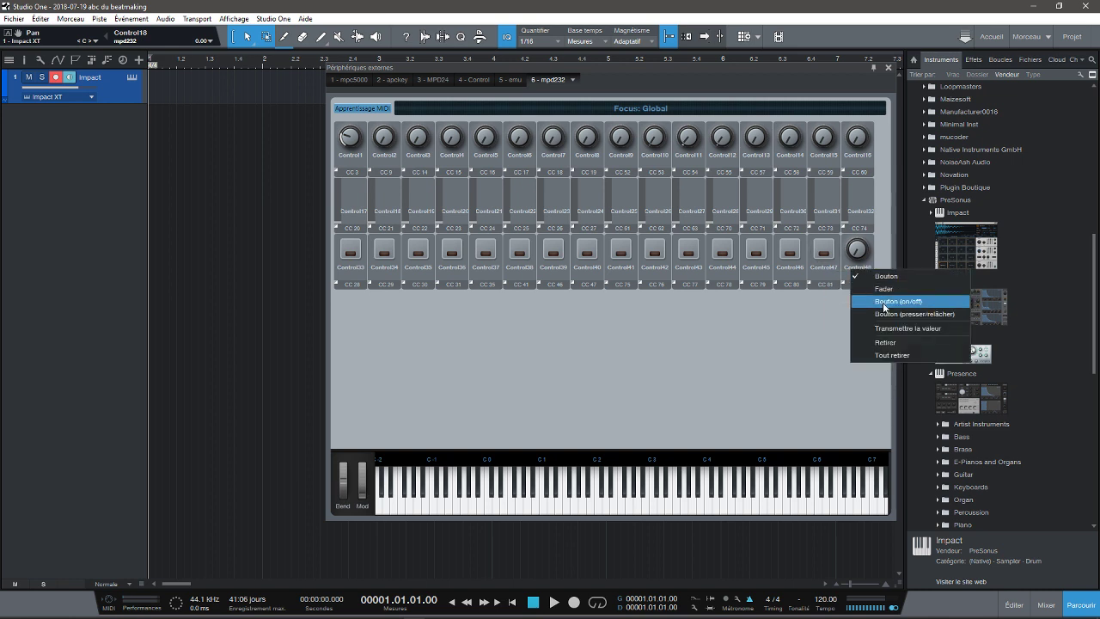
left_click(886, 301)
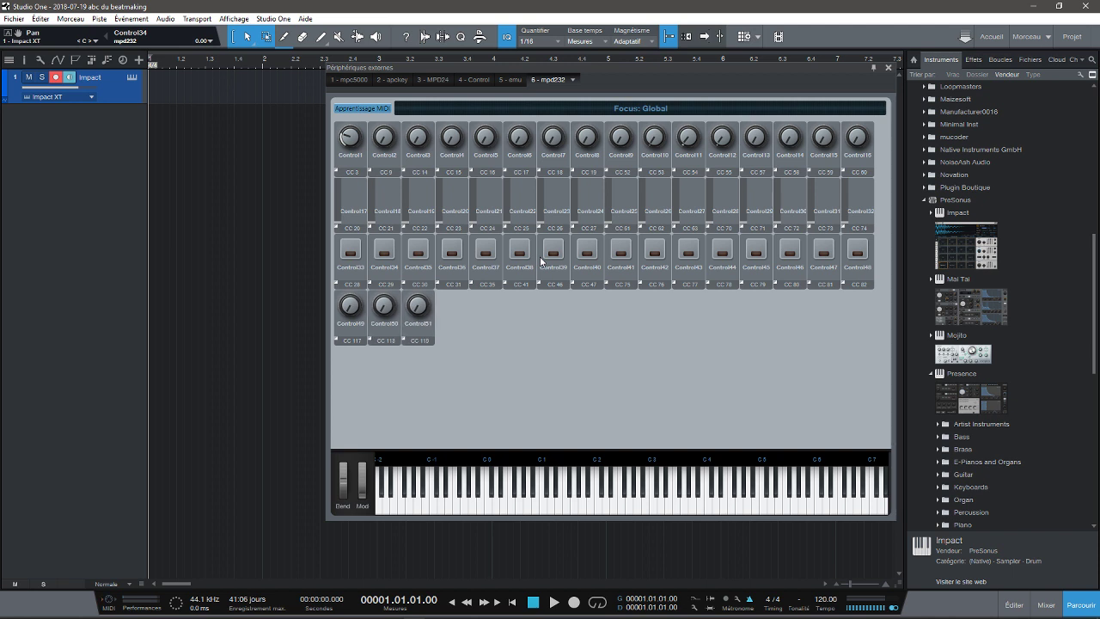
Set the control type of the newly learned Control49, Control50 and Control51 to Bouton (on/off)
right_click(354, 320)
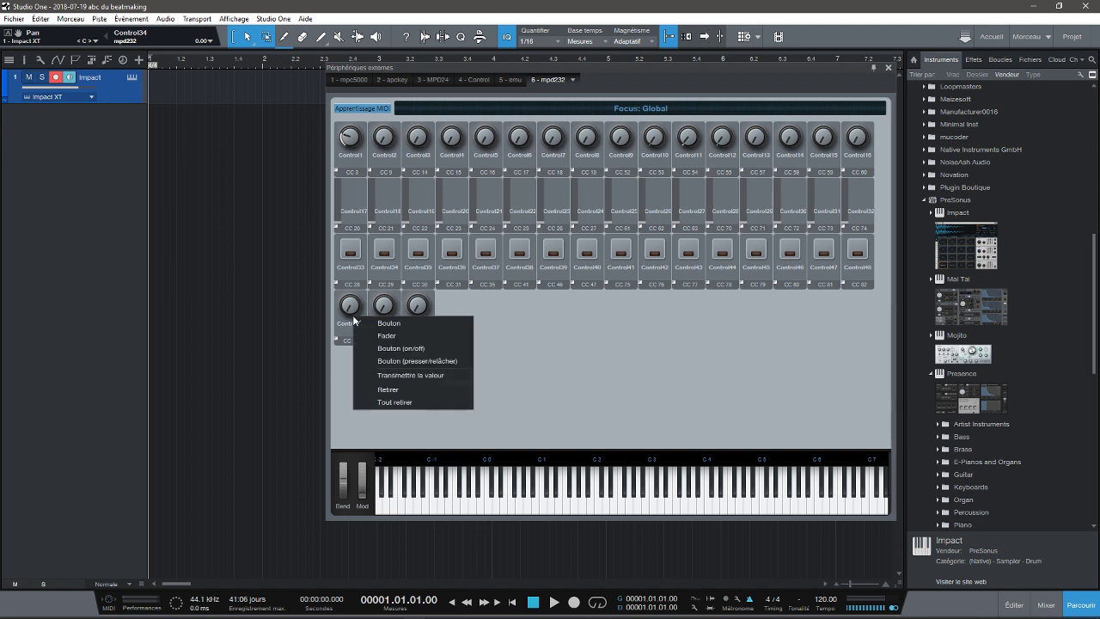
left_click(401, 354)
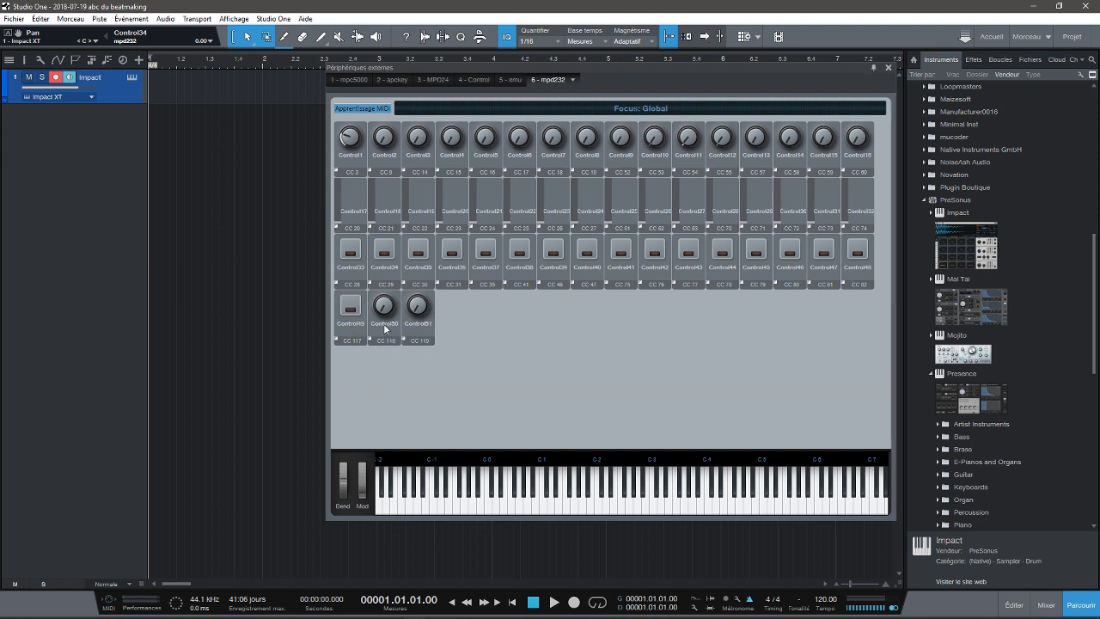
right_click(385, 329)
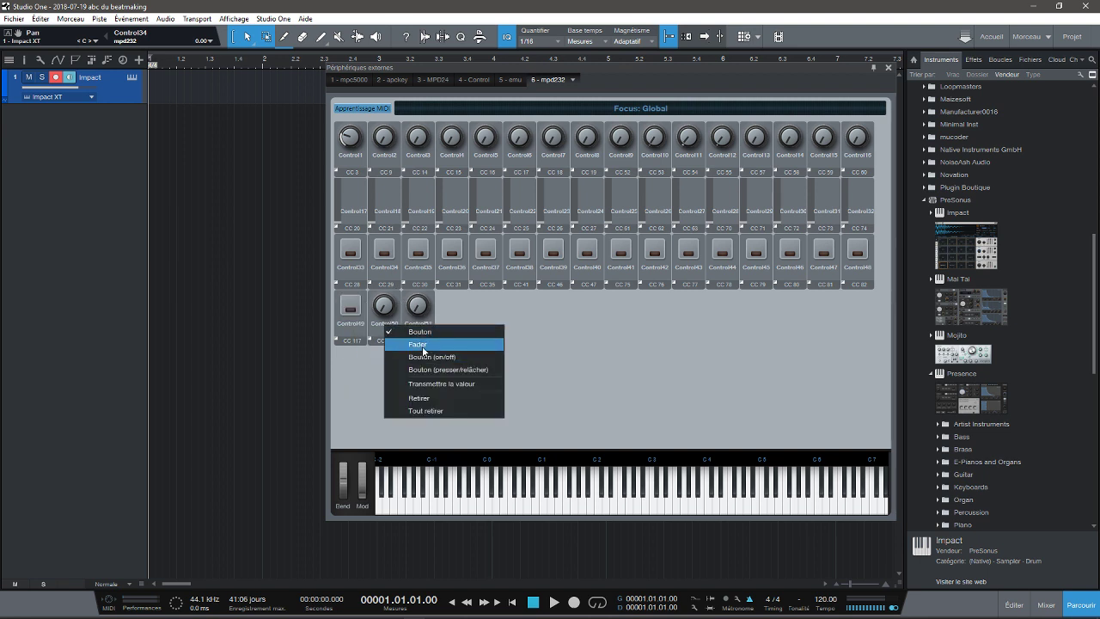
left_click(425, 360)
right_click(418, 330)
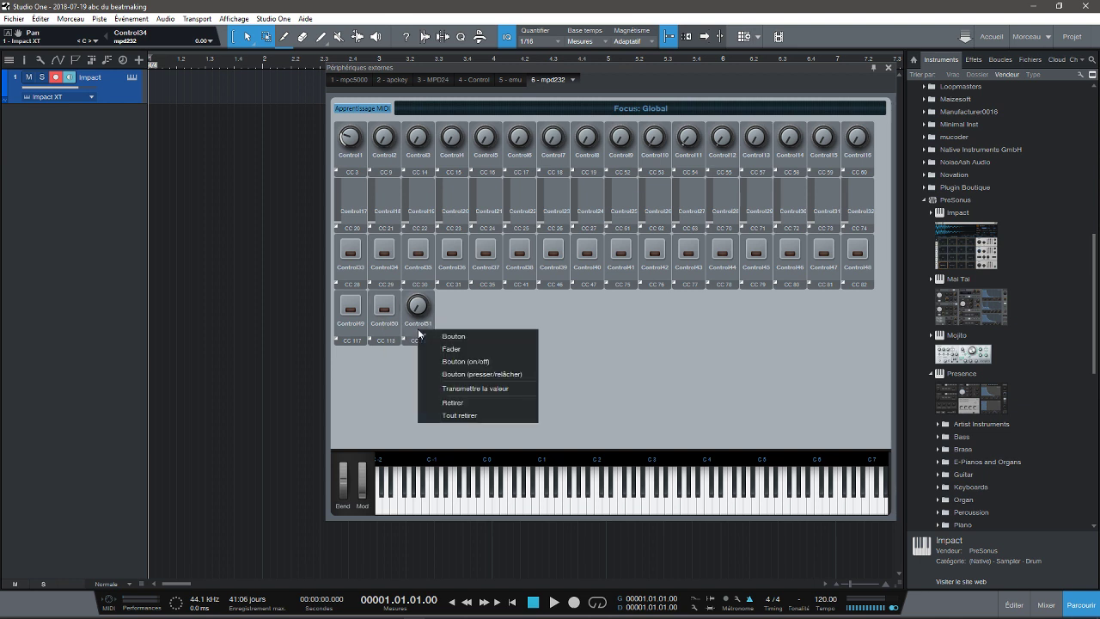
left_click(475, 374)
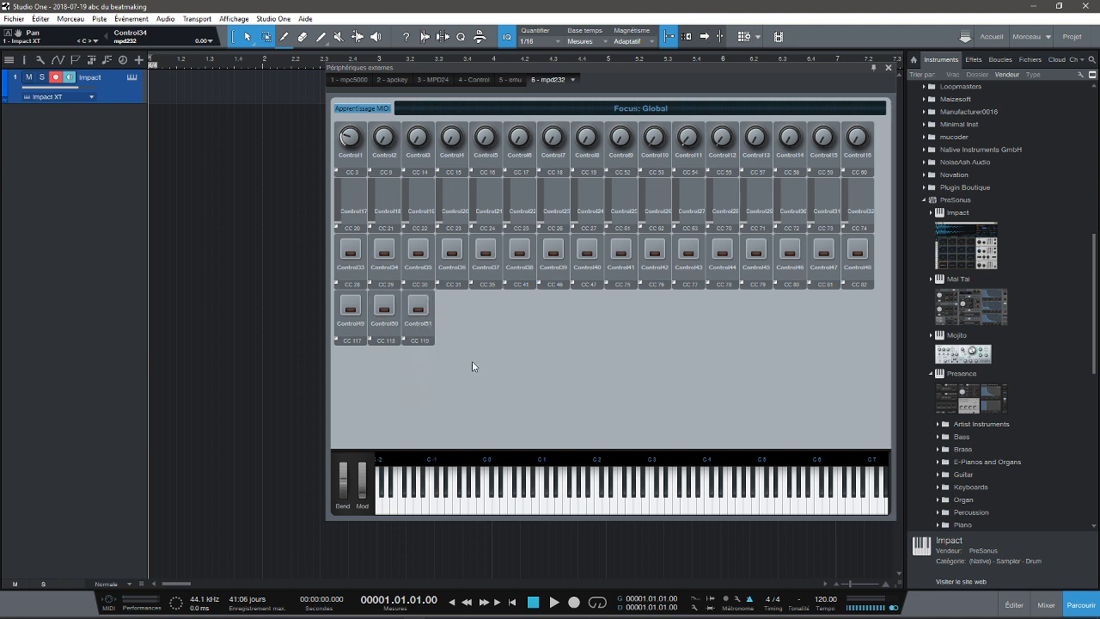
Assign the Transport command Arrêter to Control49
right_click(355, 328)
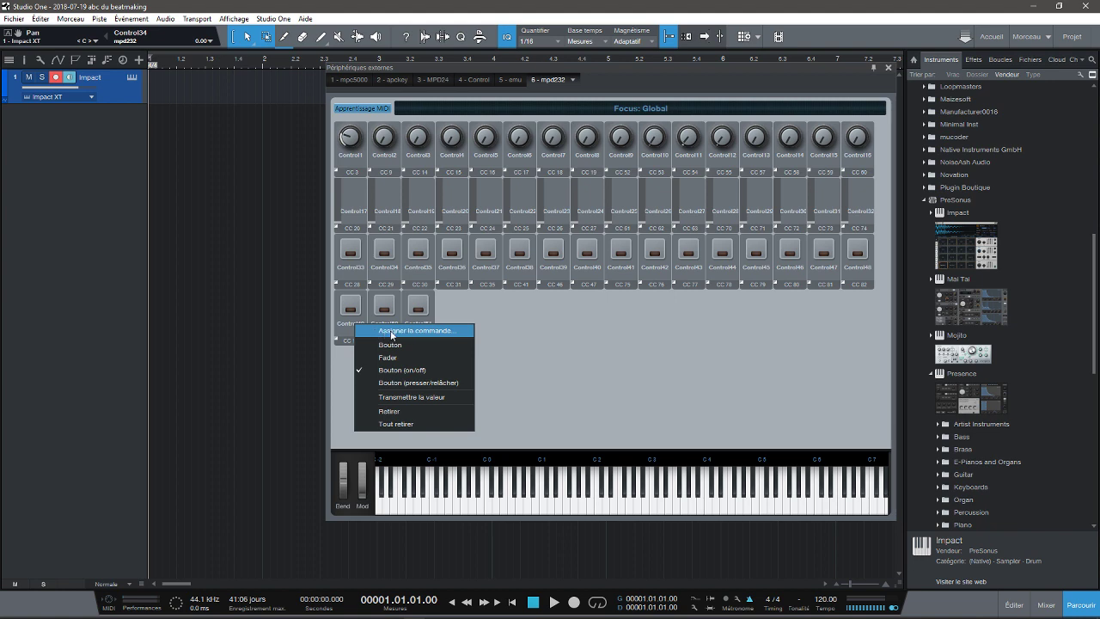
left_click(392, 333)
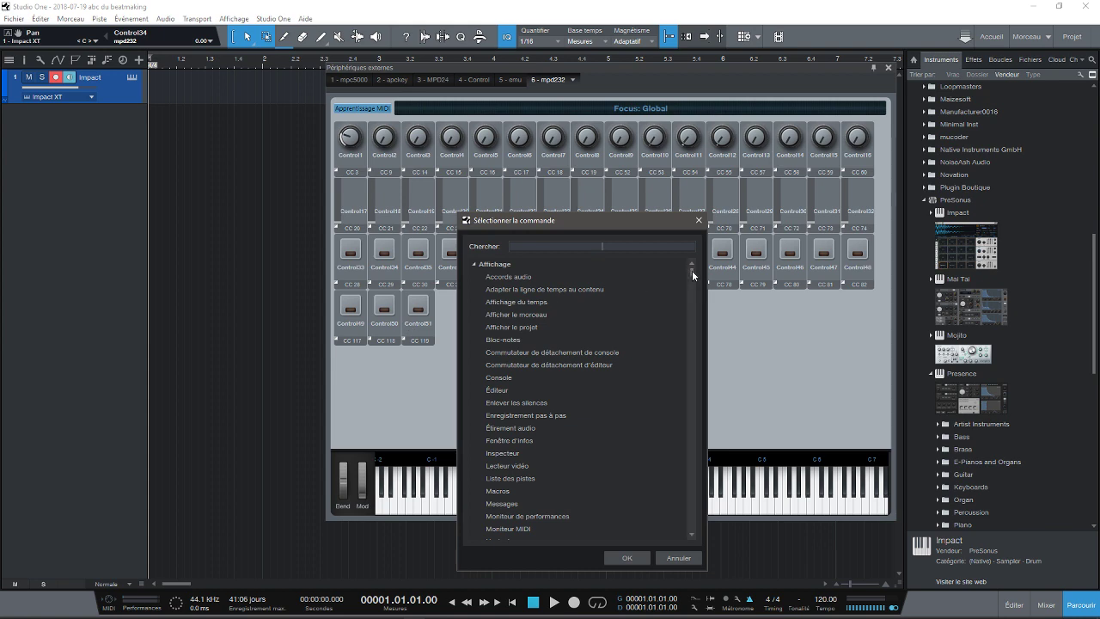
left_click_drag(692, 270, 720, 505)
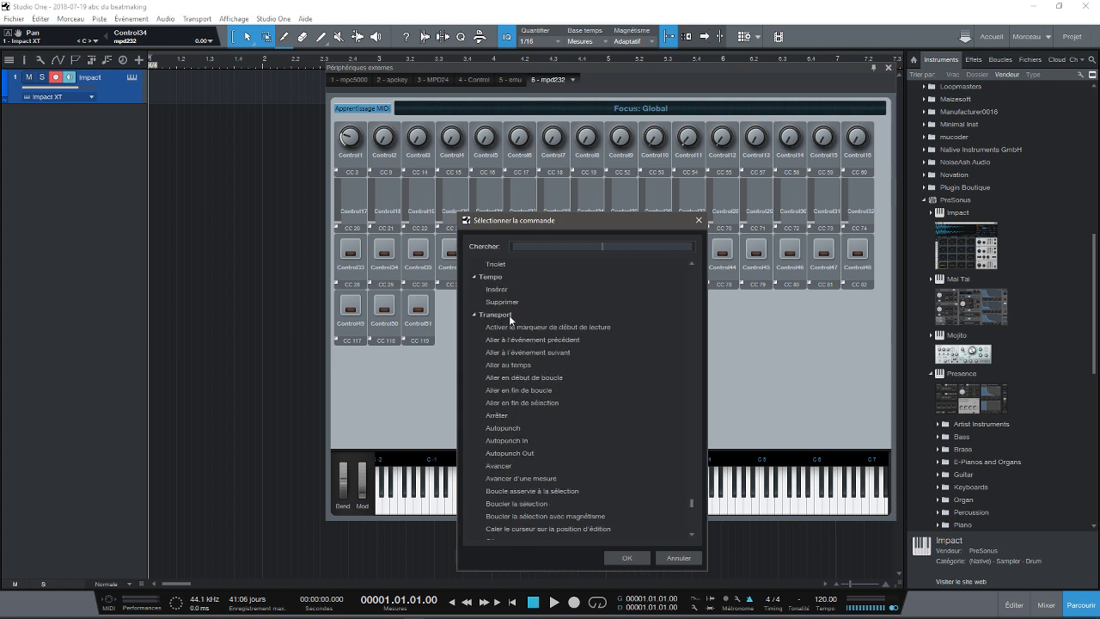
left_click(500, 415)
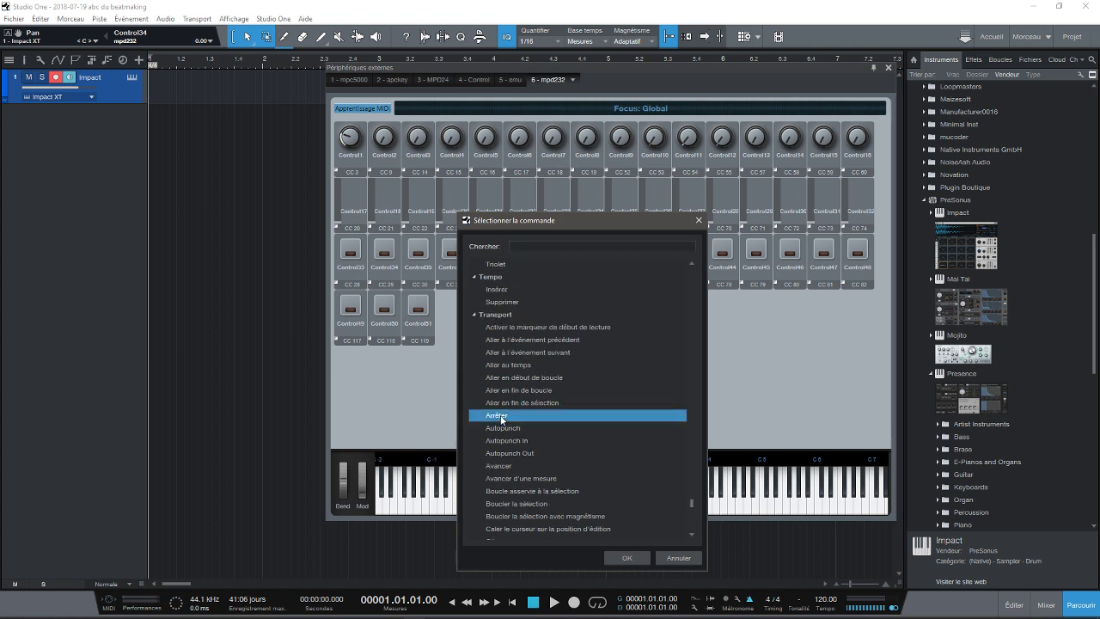
left_click(629, 558)
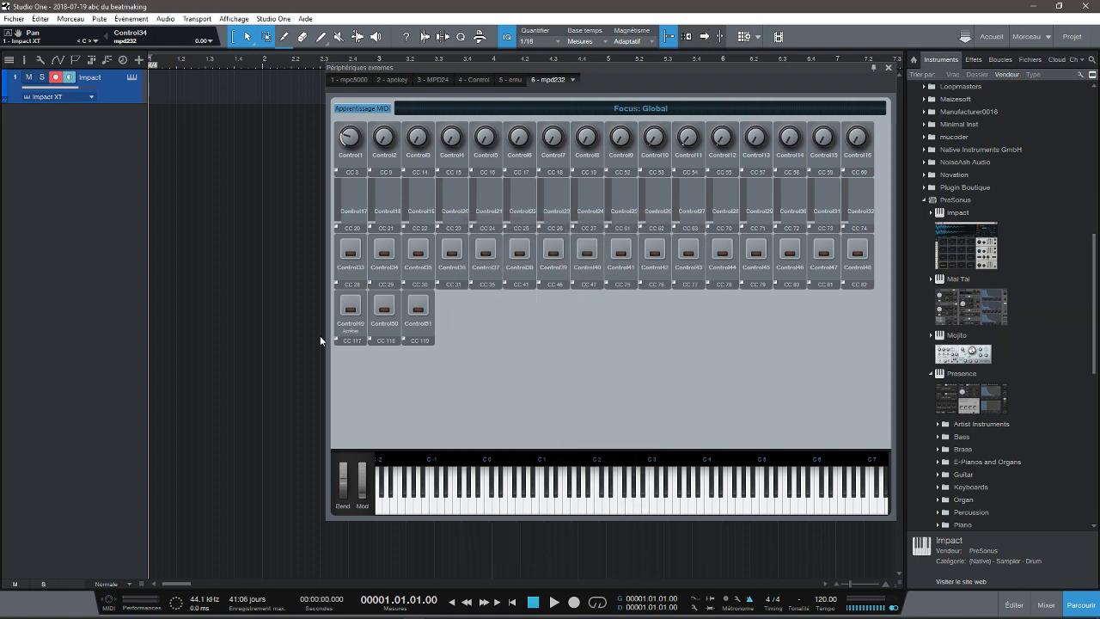
Assign the Transport command Démarrer to Control50
right_click(384, 328)
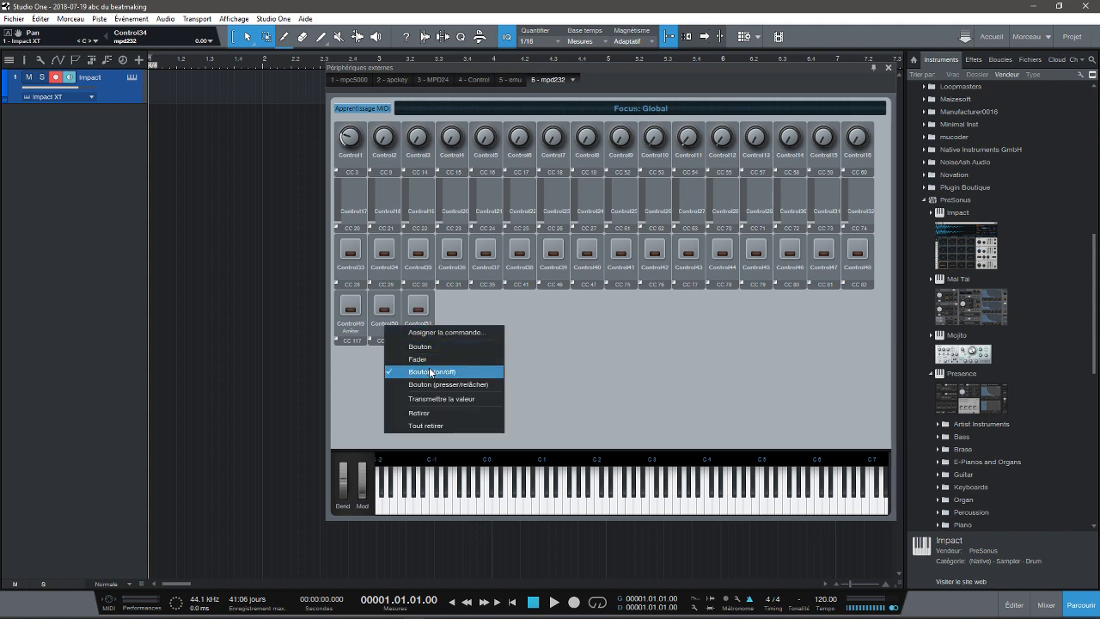
left_click(434, 332)
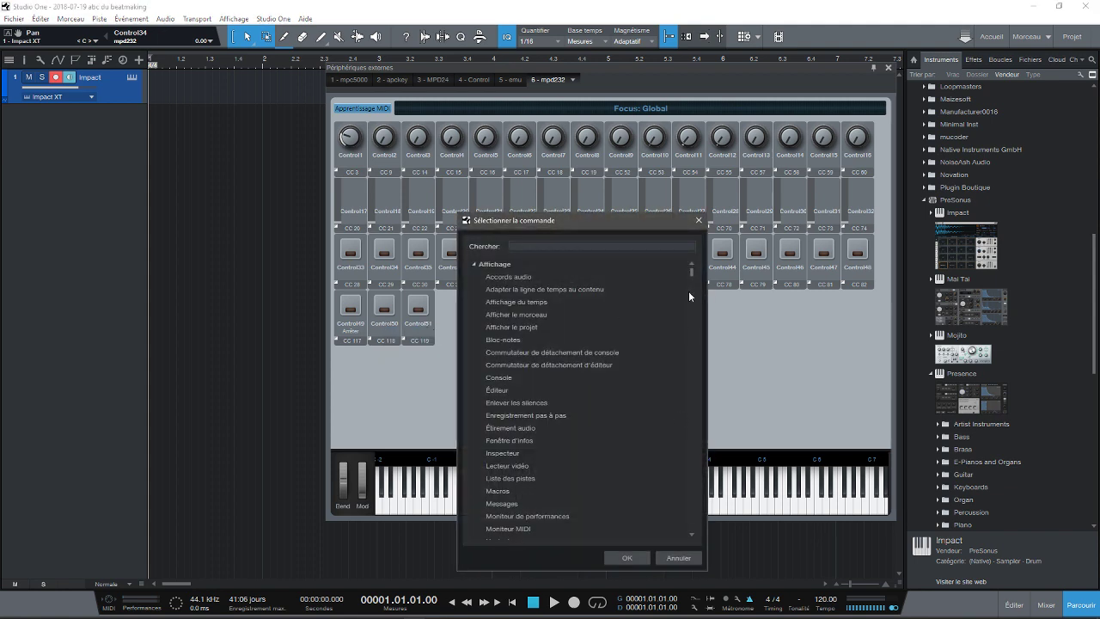
left_click_drag(692, 271, 701, 508)
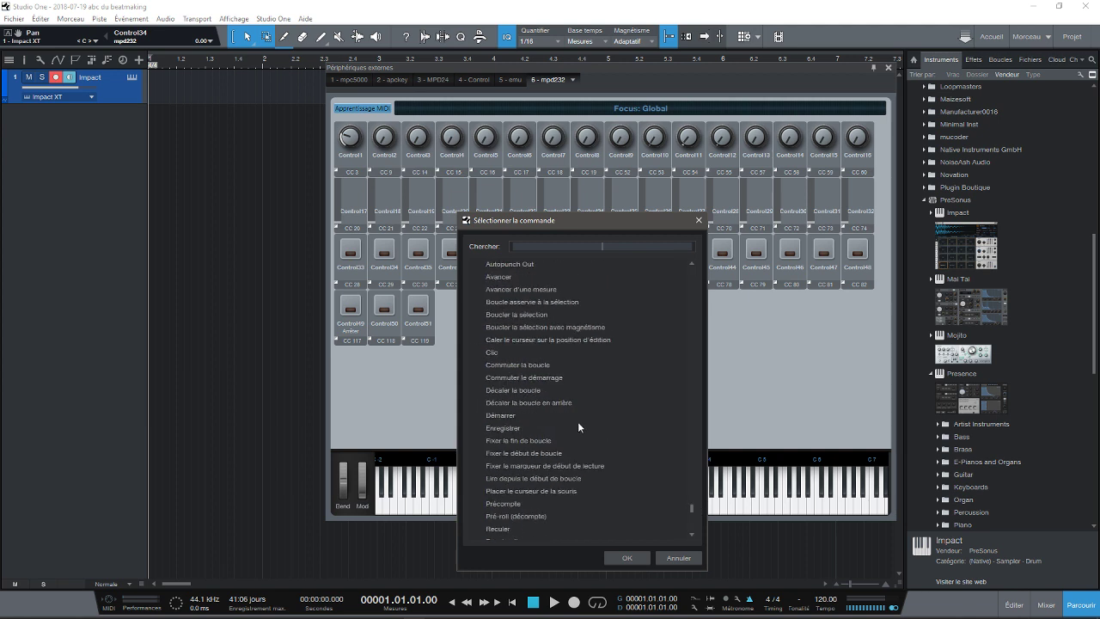
left_click(508, 417)
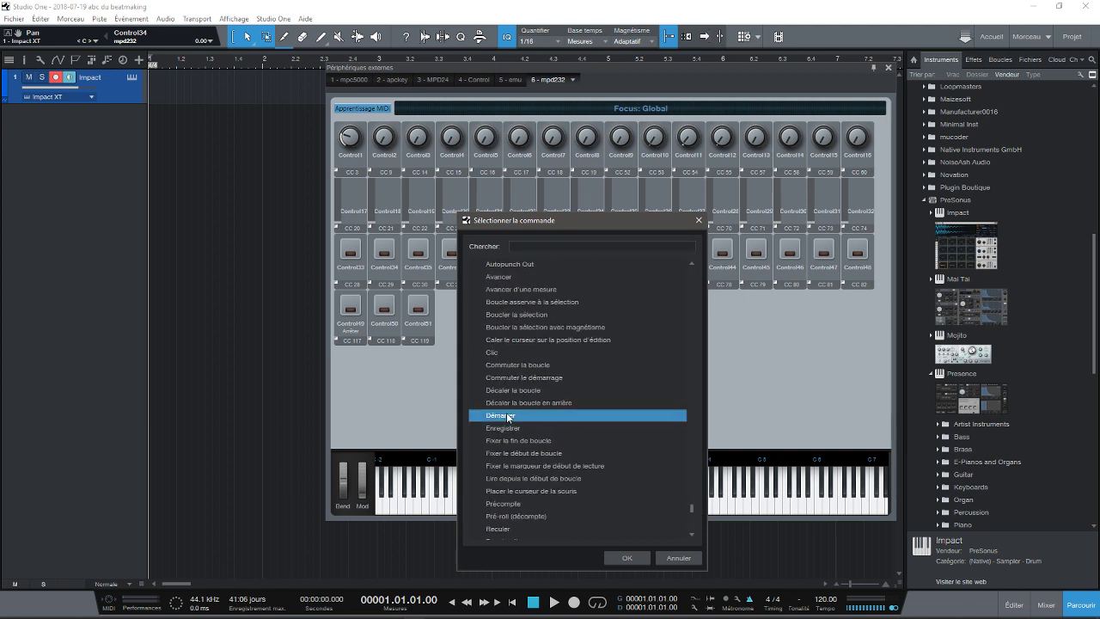
left_click(633, 558)
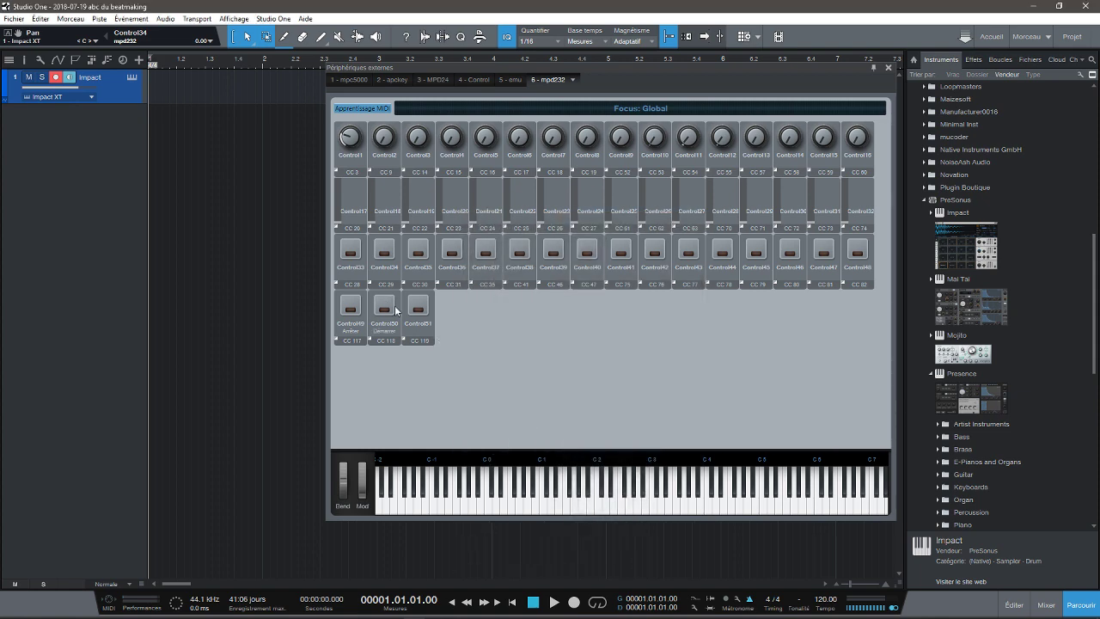
Assign the Transport command Enregistrer to Control51
right_click(418, 330)
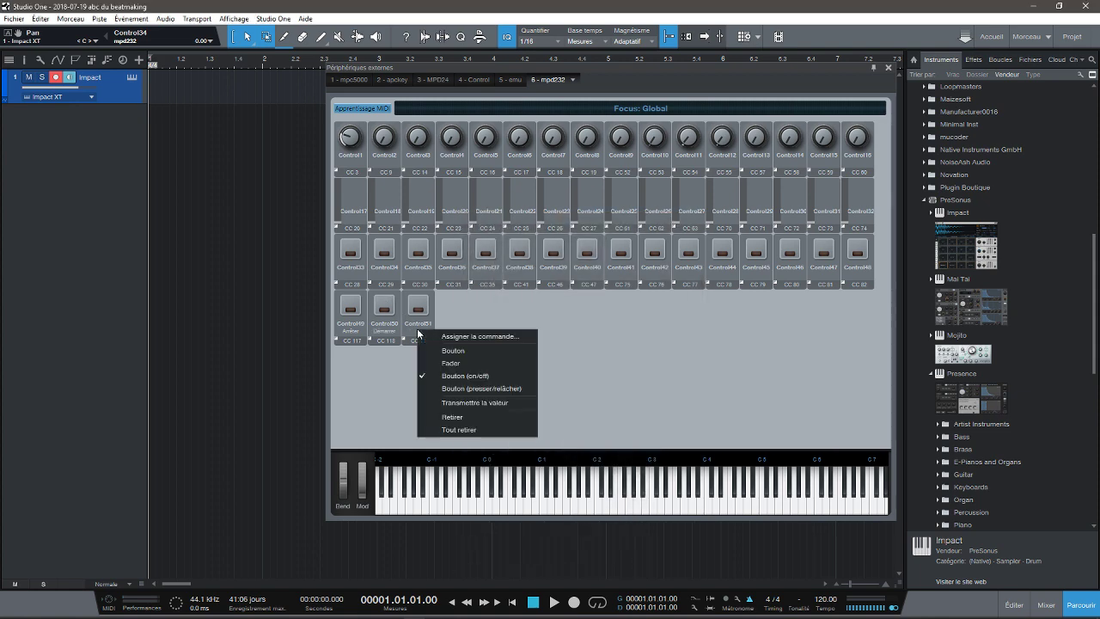
left_click(474, 336)
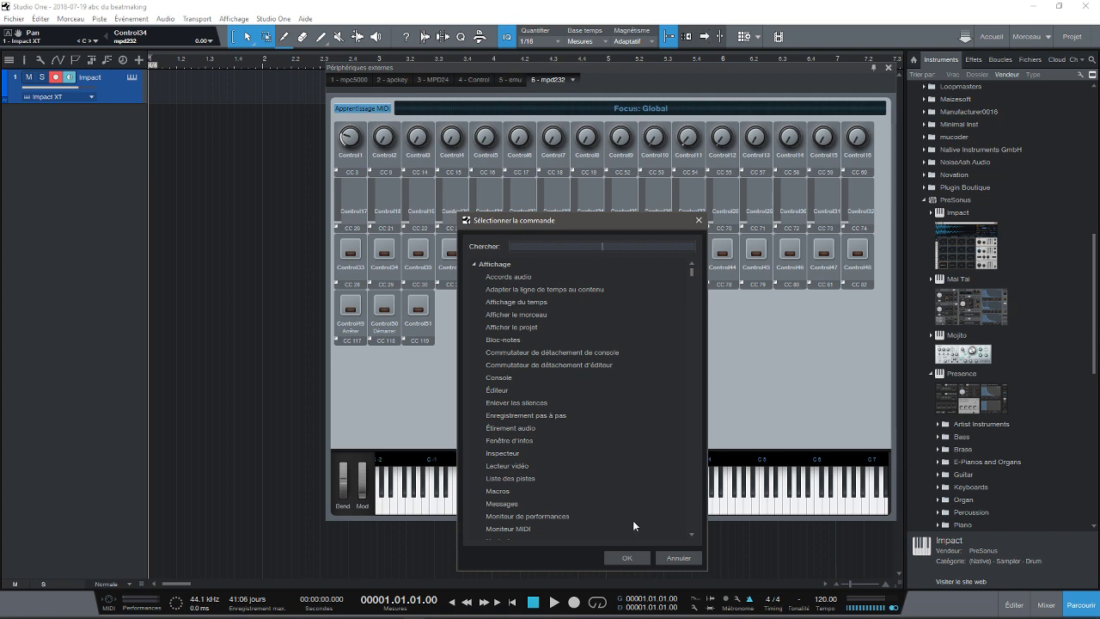
left_click_drag(691, 274, 705, 511)
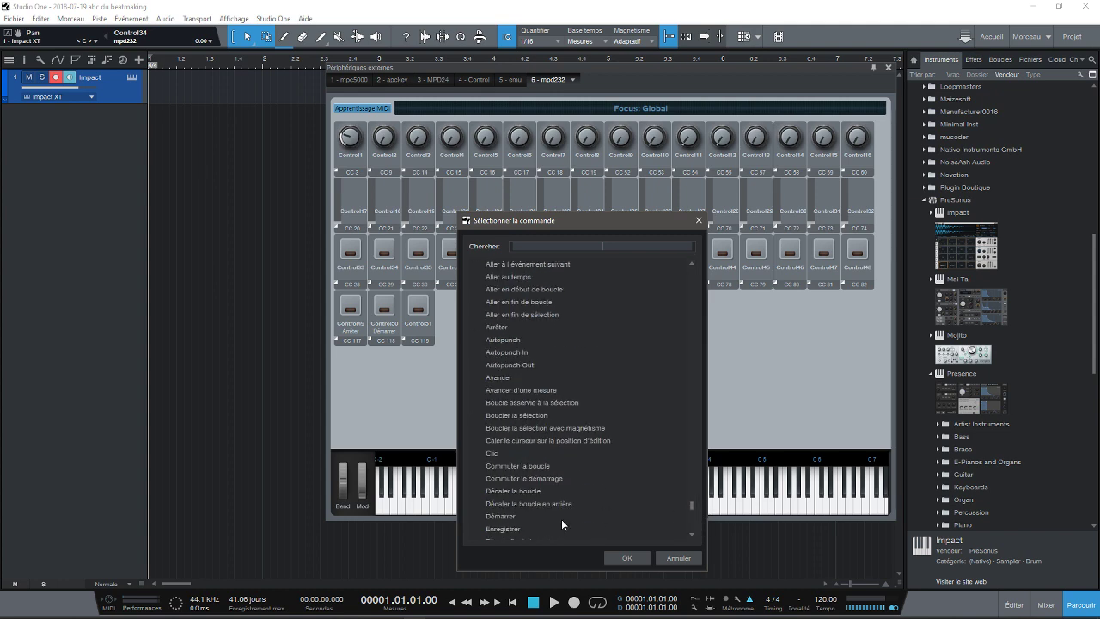
left_click(506, 528)
left_click(627, 558)
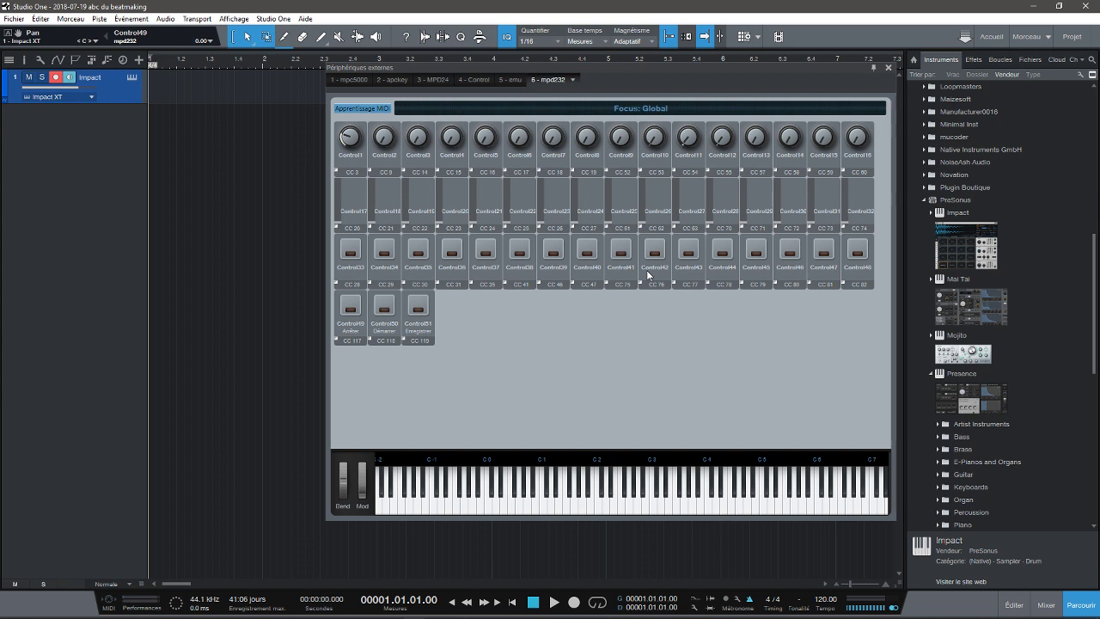
Check the command and control type options of Control33, Control1 and Control17 on the mpd232 map without changing them
right_click(350, 271)
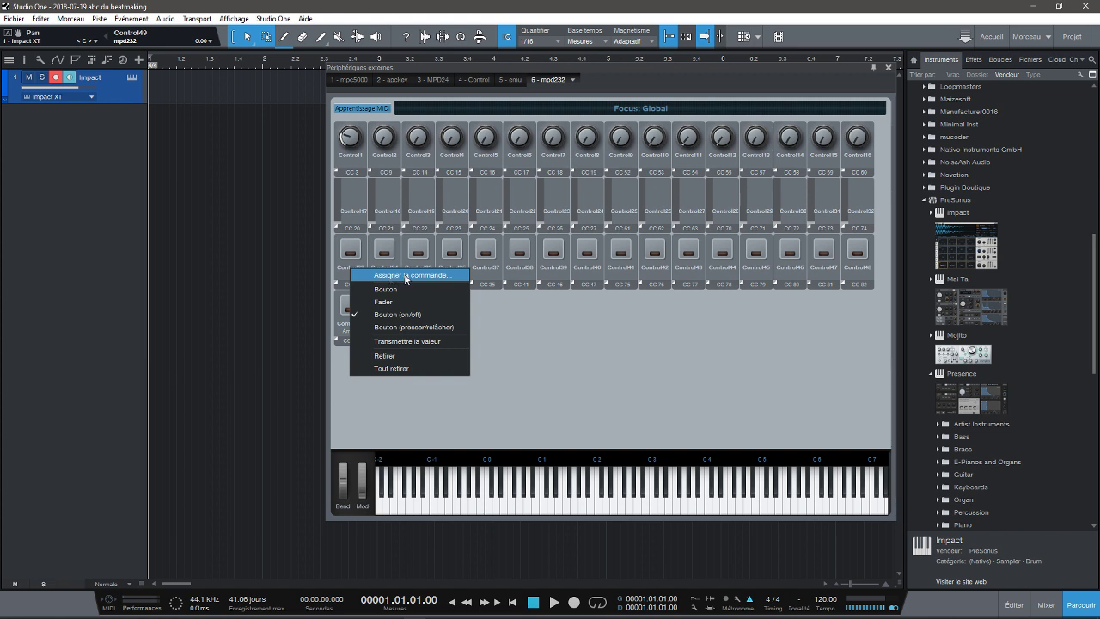
left_click(355, 159)
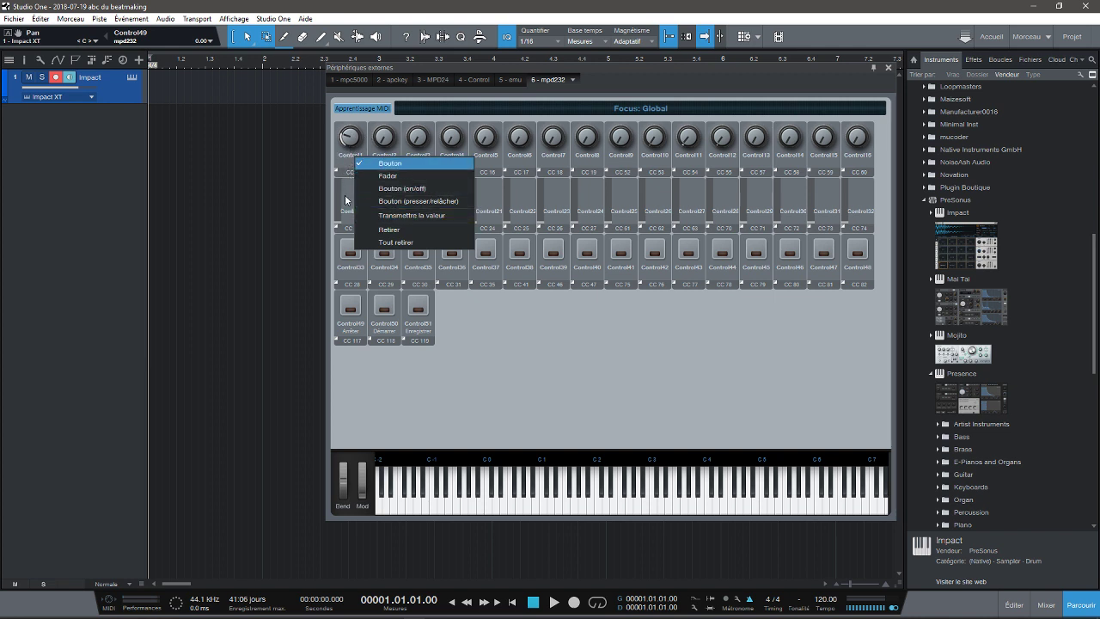
left_click(345, 201)
right_click(345, 195)
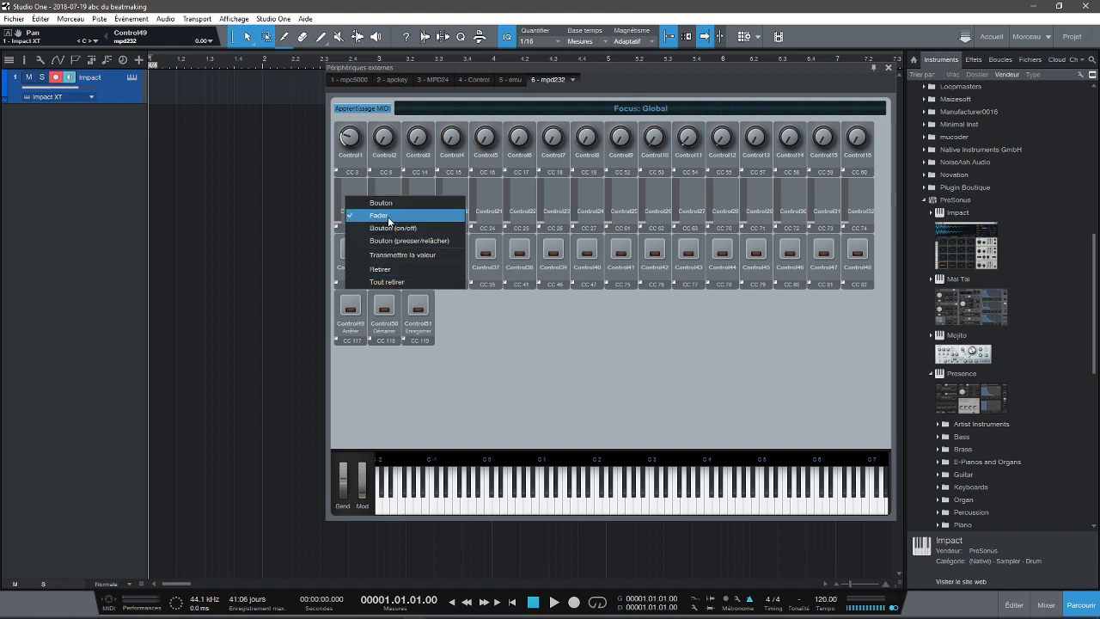
left_click(516, 322)
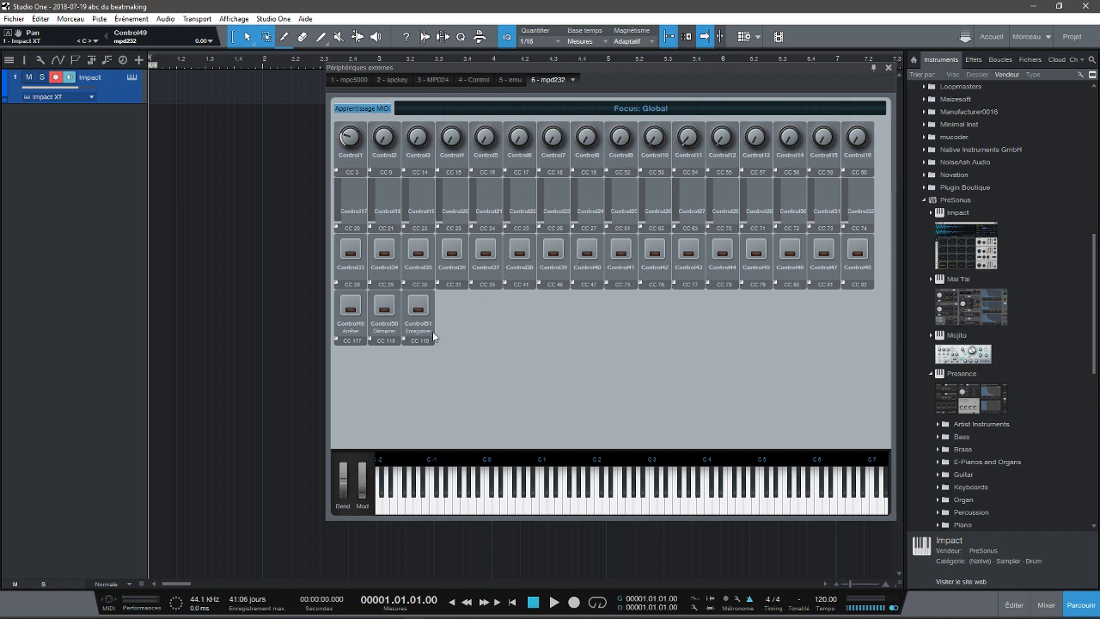
Close the external devices window and save the song as a template titled 2018-07-19 abc du beatmaking, replacing the existing one
left_click(889, 68)
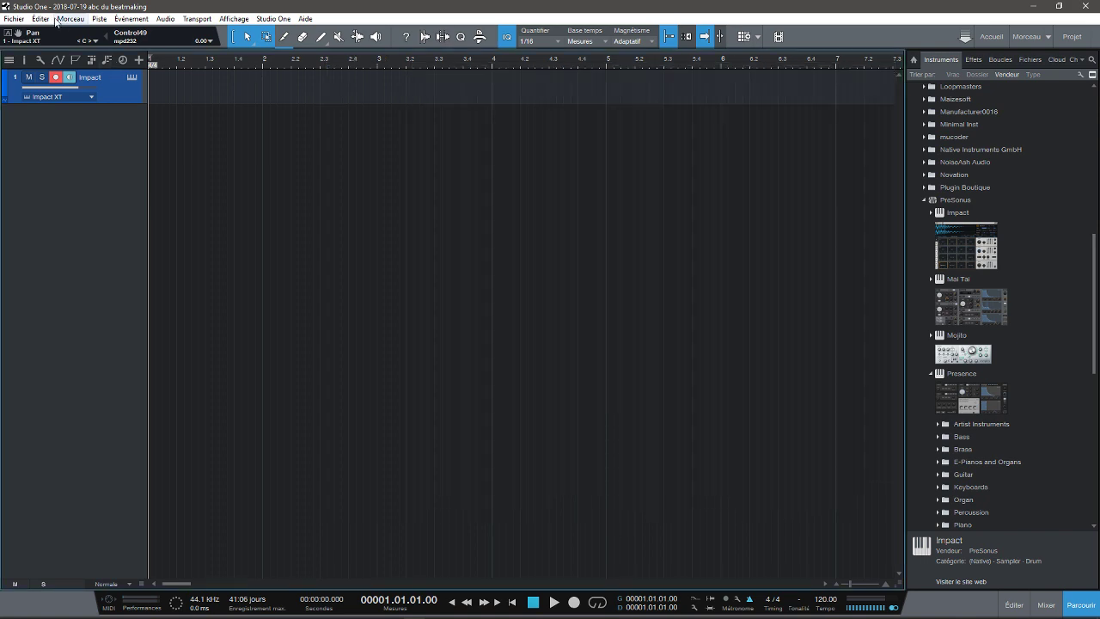
left_click(13, 20)
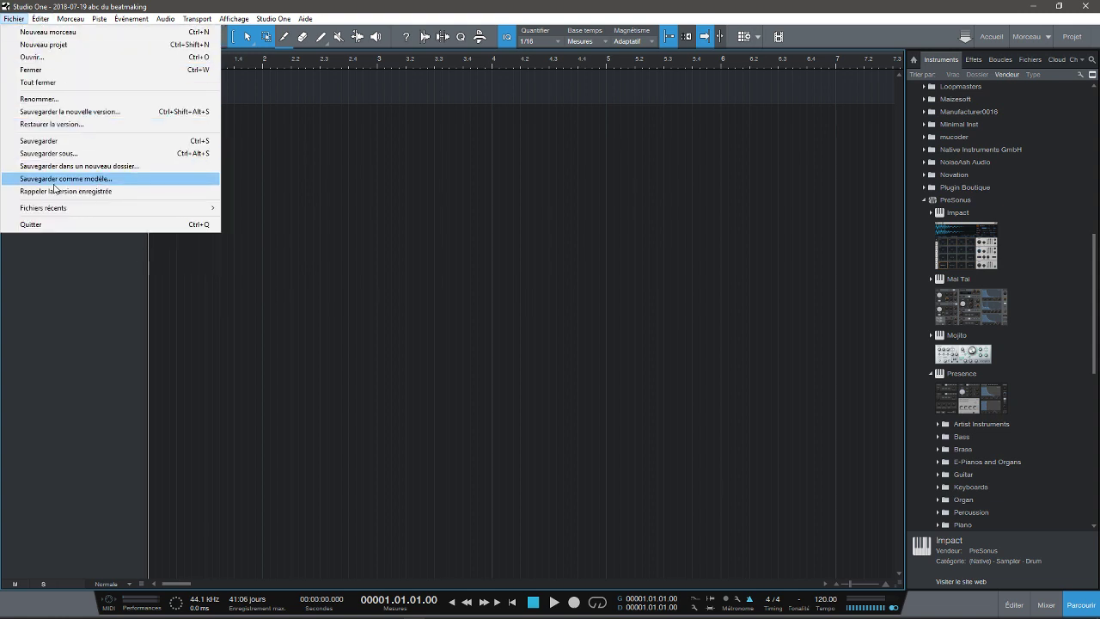
left_click(95, 181)
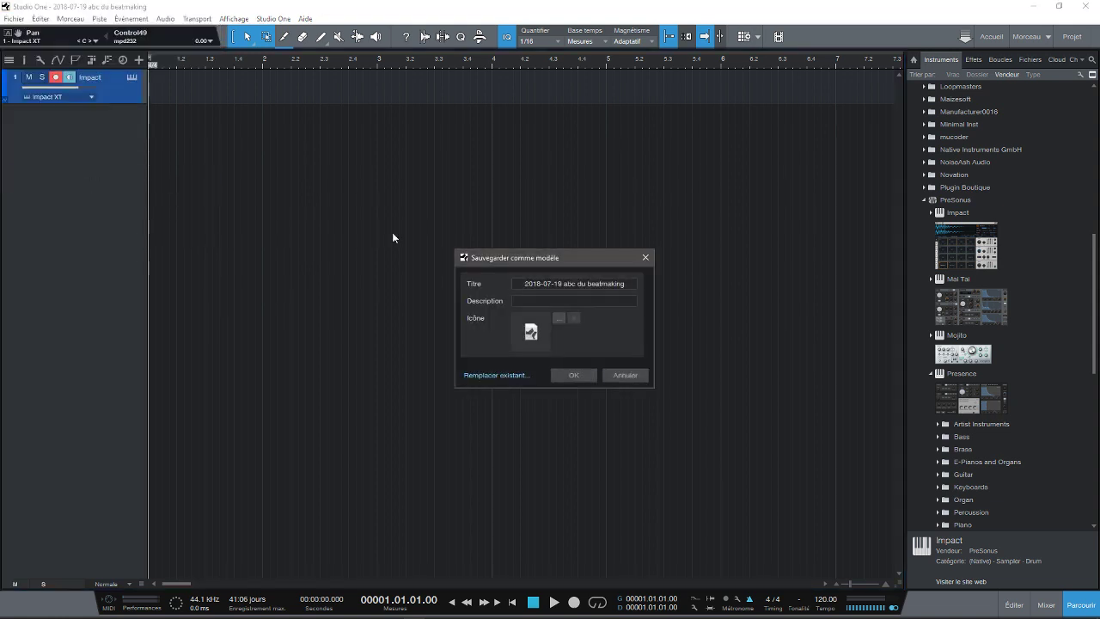
left_click(565, 376)
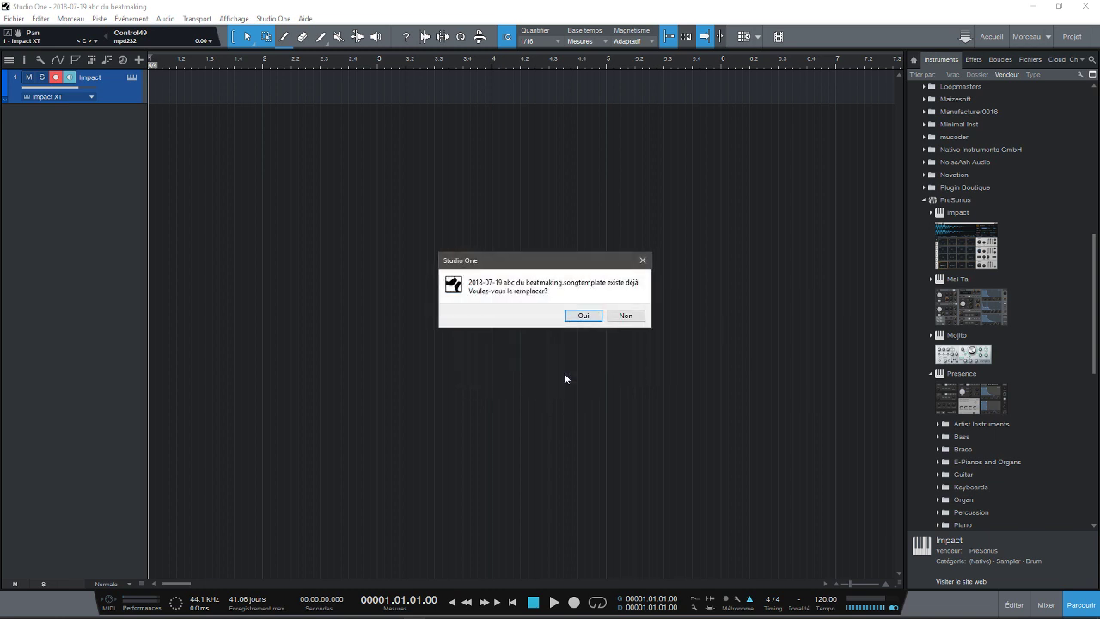
left_click(585, 316)
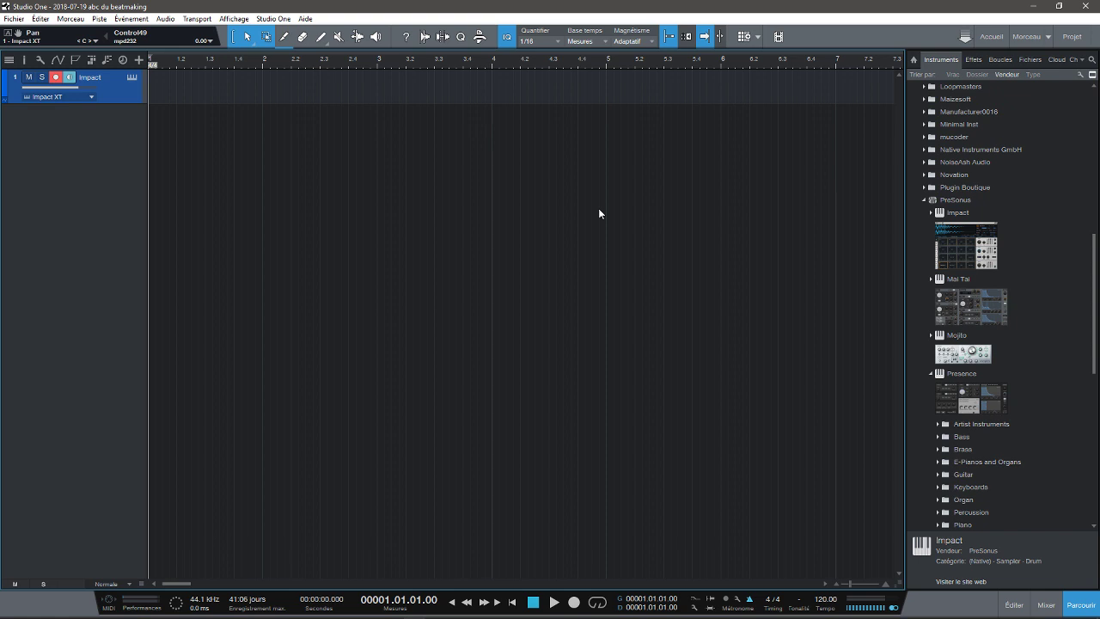
Start and stop playback, and open the Impact XT instrument of the Impact track
key("space")
key("space")
left_click(134, 76)
left_click(135, 77)
left_click(134, 77)
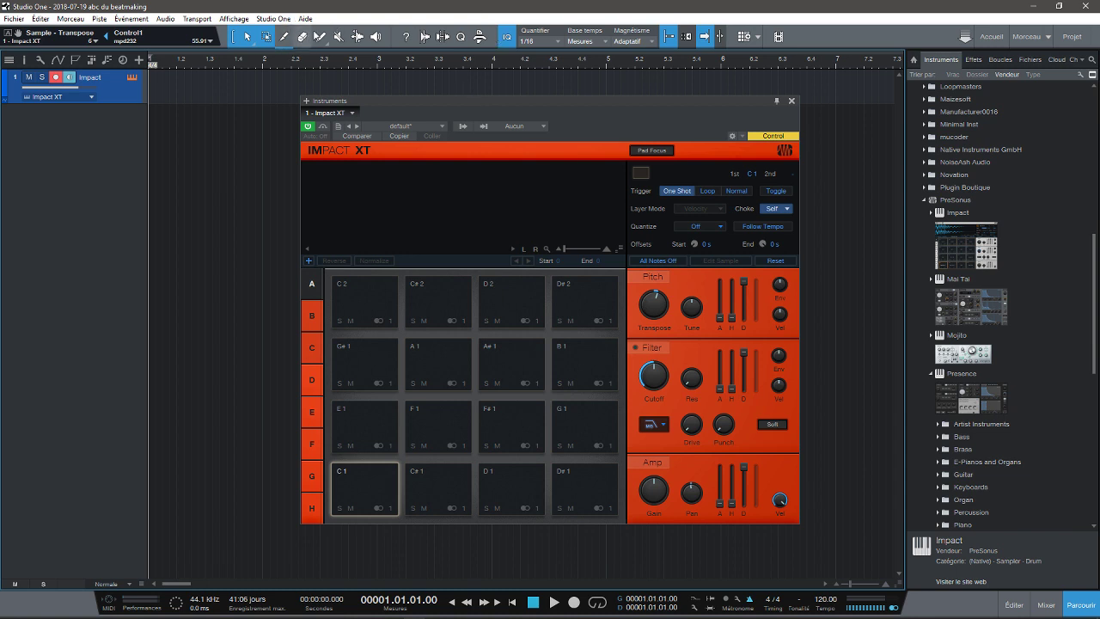
Display the mpd232 control map and switch to the emu device's map to compare their assignments
left_click(210, 40)
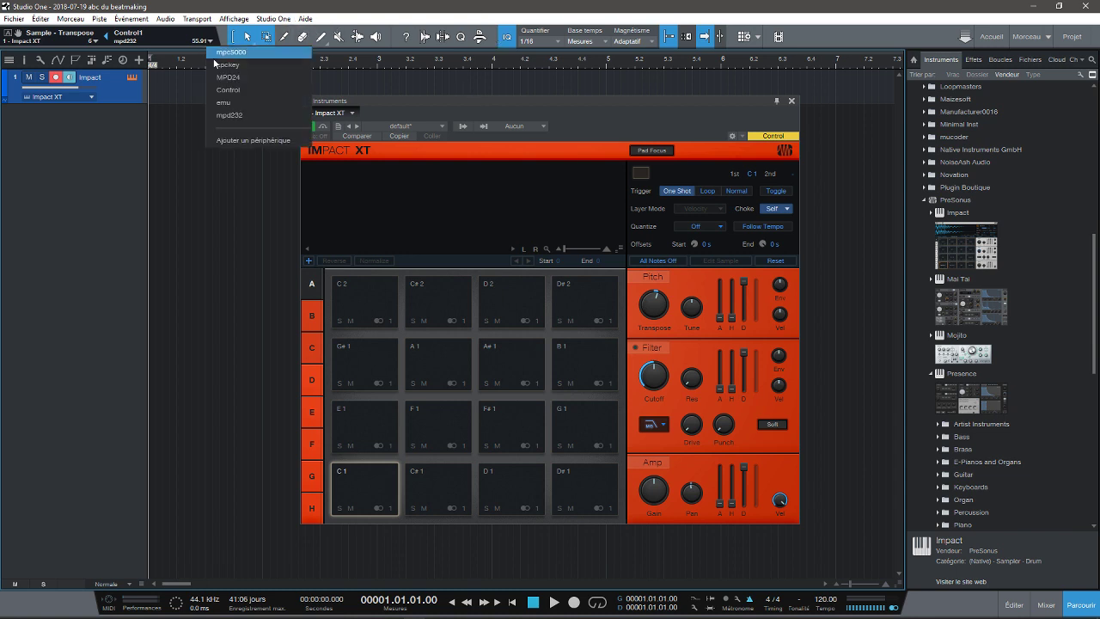
left_click(236, 117)
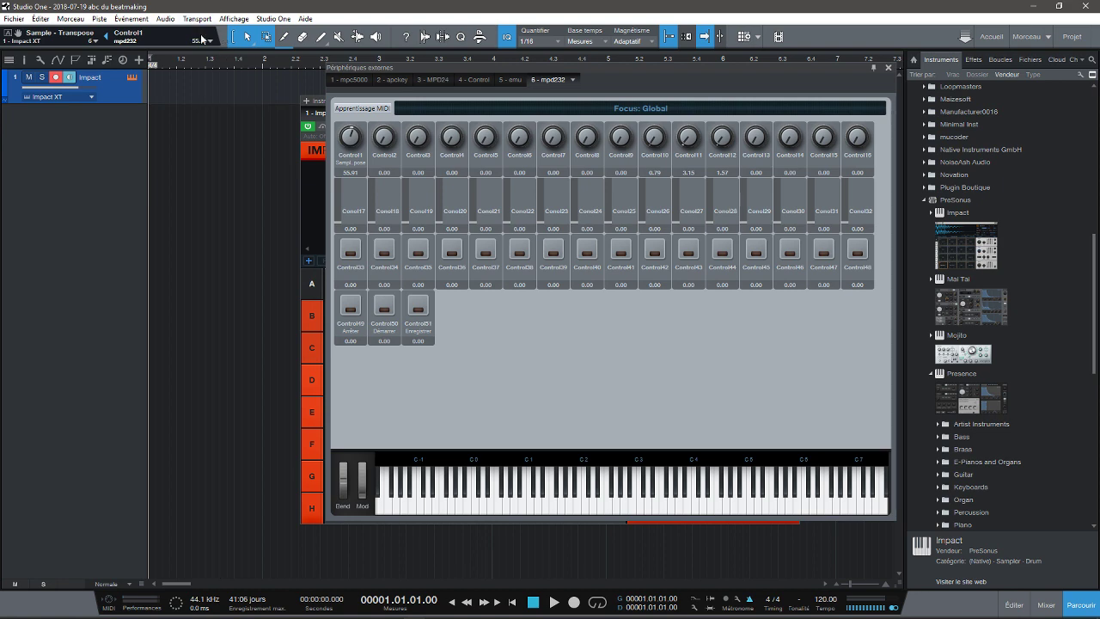
left_click(210, 42)
left_click(227, 101)
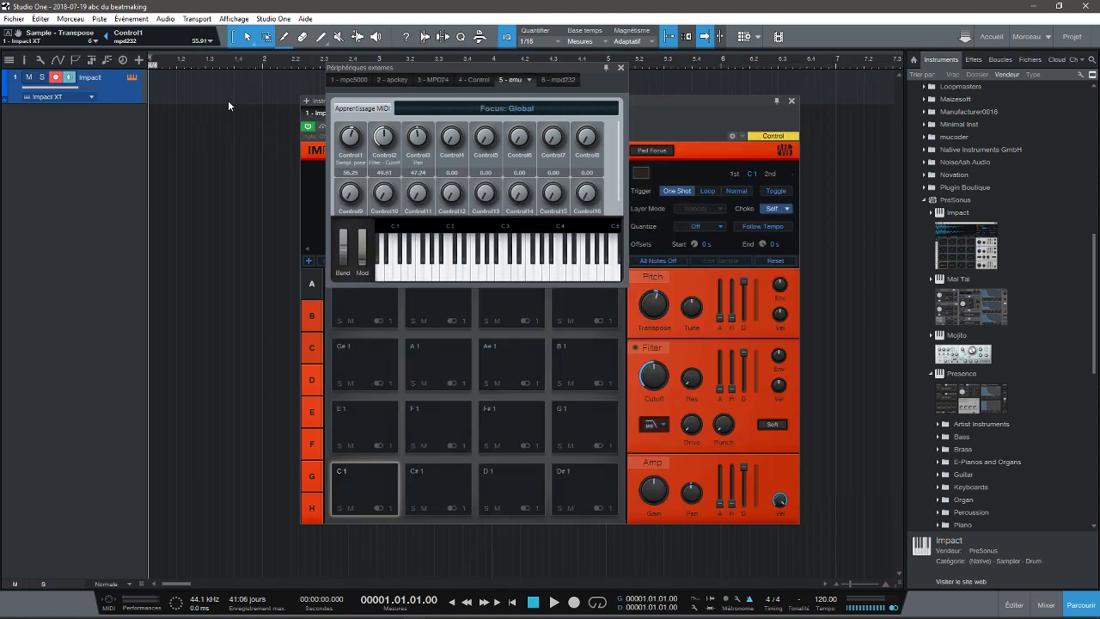